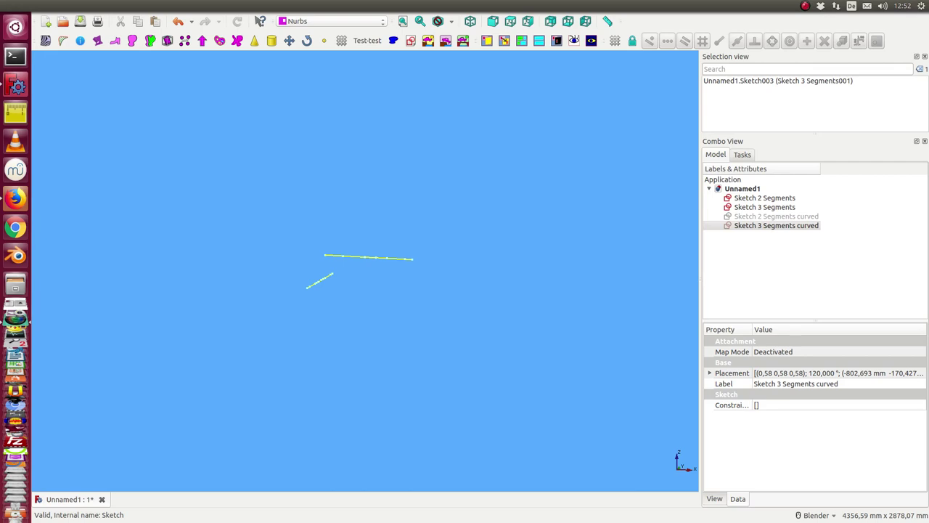
- Open Sketch 2 Segments and Sketch 3 Segments in turn to inspect their straight line segments and constraints, closing each again
{"action": "left_click", "coordinate": [759, 202]}
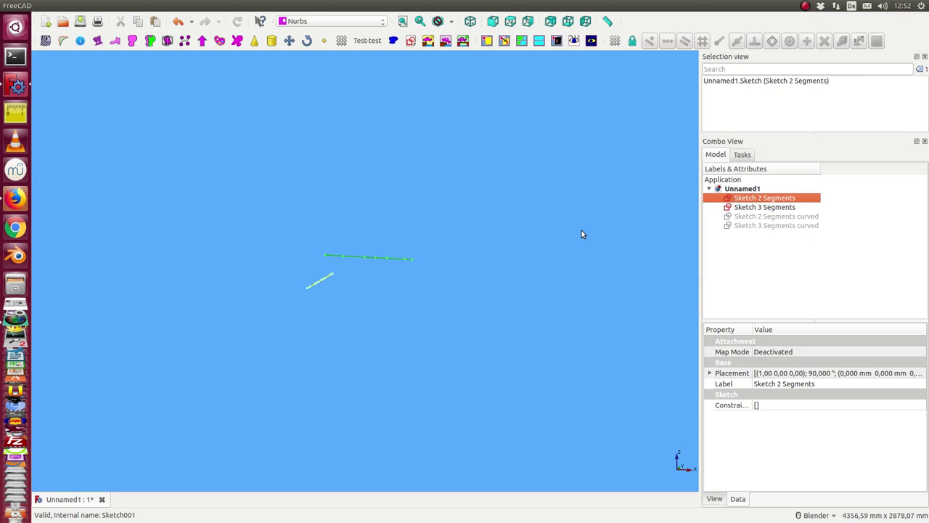
{"action": "double_click", "coordinate": [745, 203]}
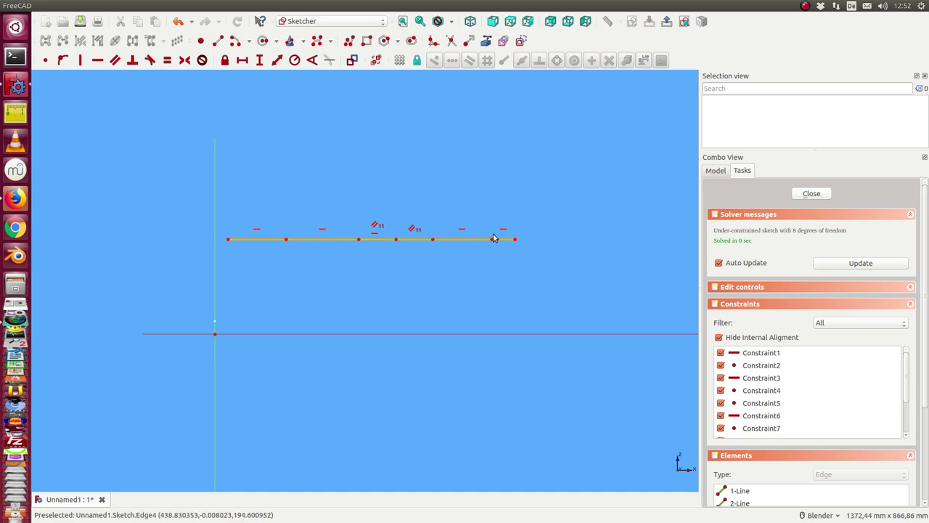
{"action": "left_click", "coordinate": [811, 195]}
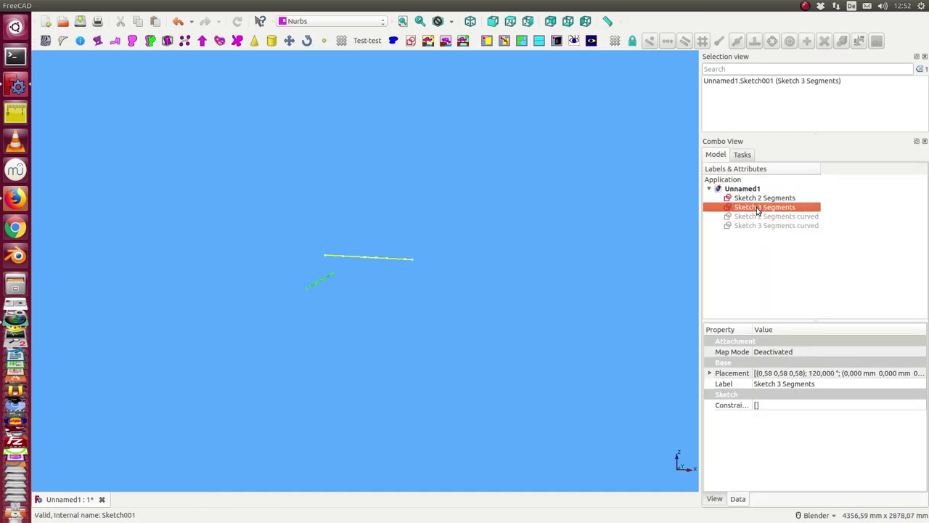
{"action": "double_click", "coordinate": [756, 208]}
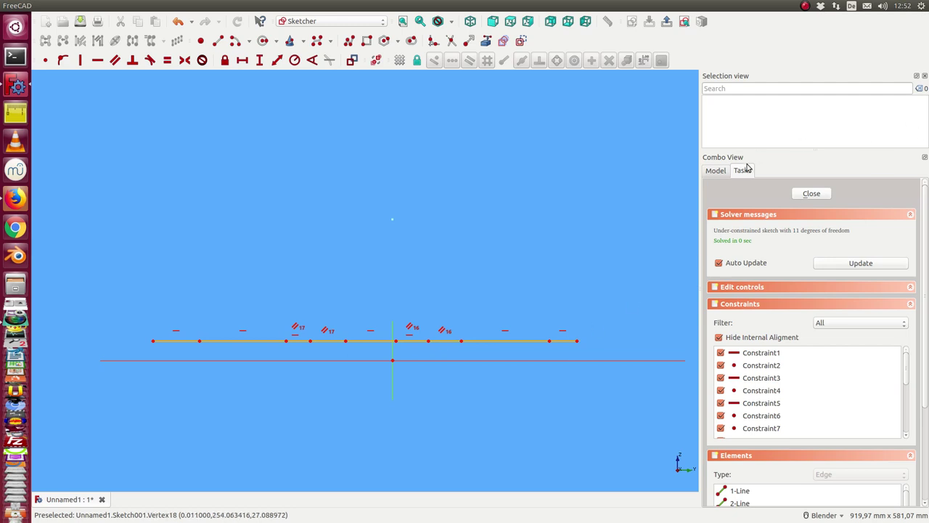
{"action": "left_click", "coordinate": [812, 194]}
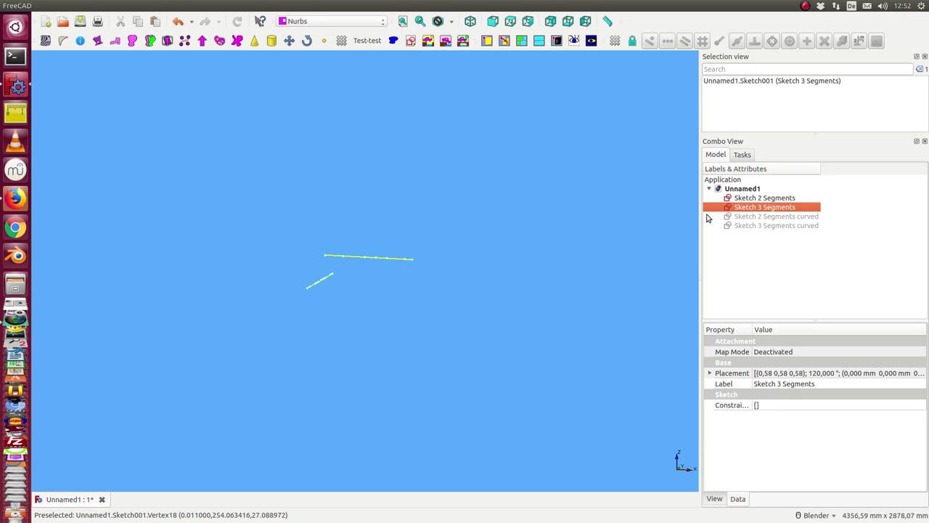
- Create a Bezier product face from Sketch 2 Segments and Sketch 3 Segments
{"action": "left_click", "coordinate": [746, 200]}
{"action": "left_click", "coordinate": [748, 207], "text": "ctrl"}
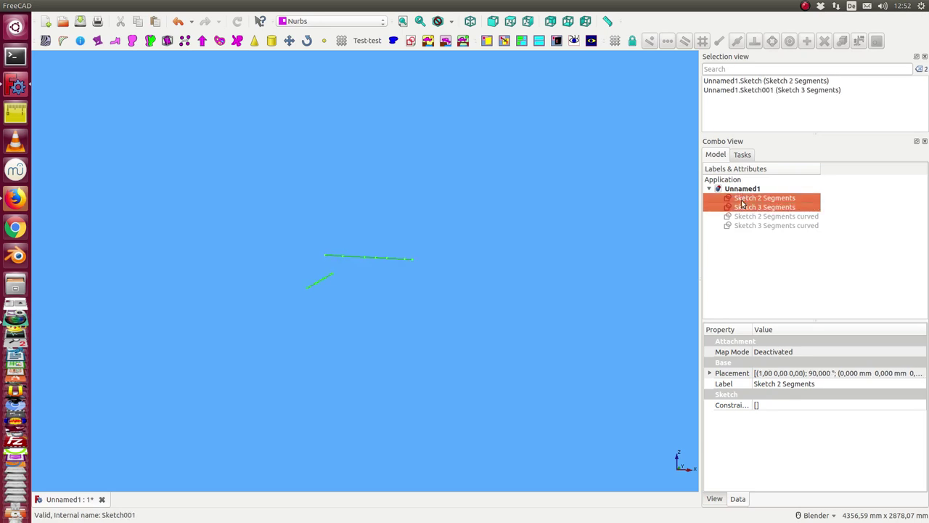
{"action": "left_click", "coordinate": [581, 6]}
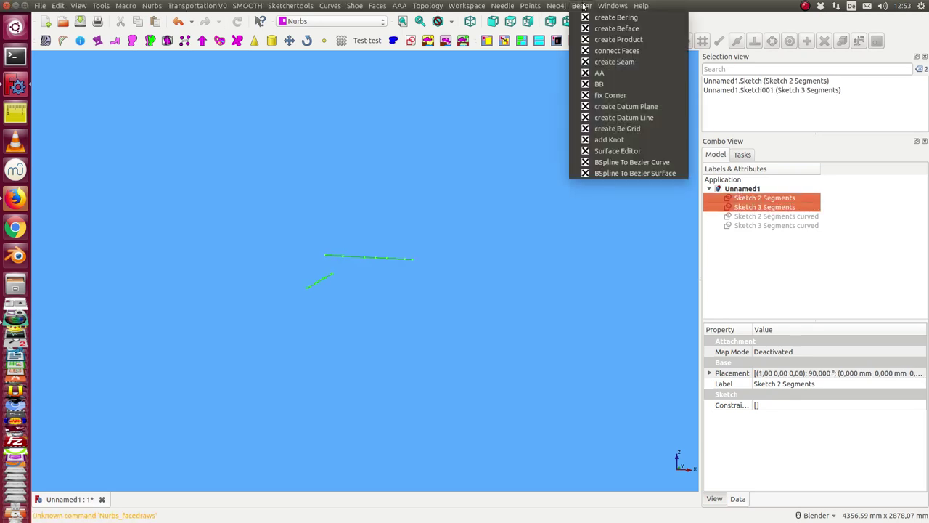
{"action": "left_click", "coordinate": [618, 40]}
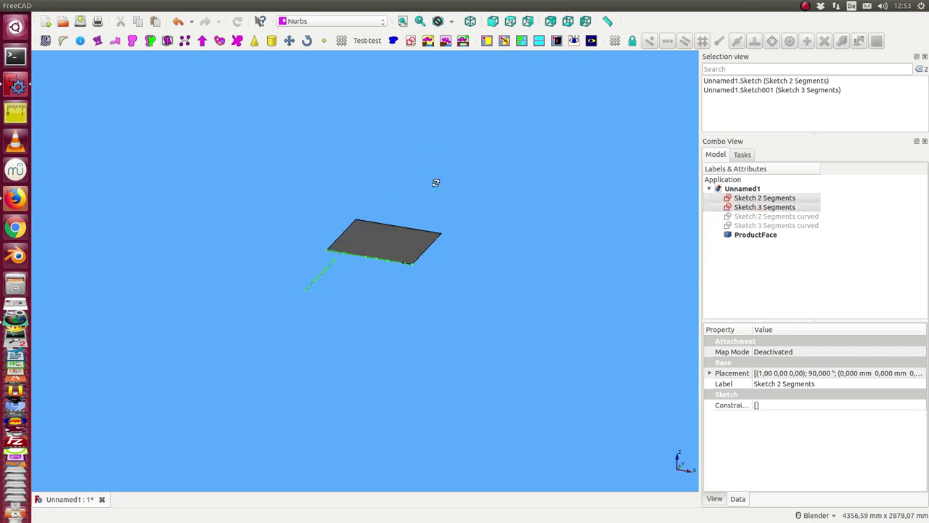
{"action": "middle_click_drag", "start_coordinate": [436, 182], "coordinate": [450, 214]}
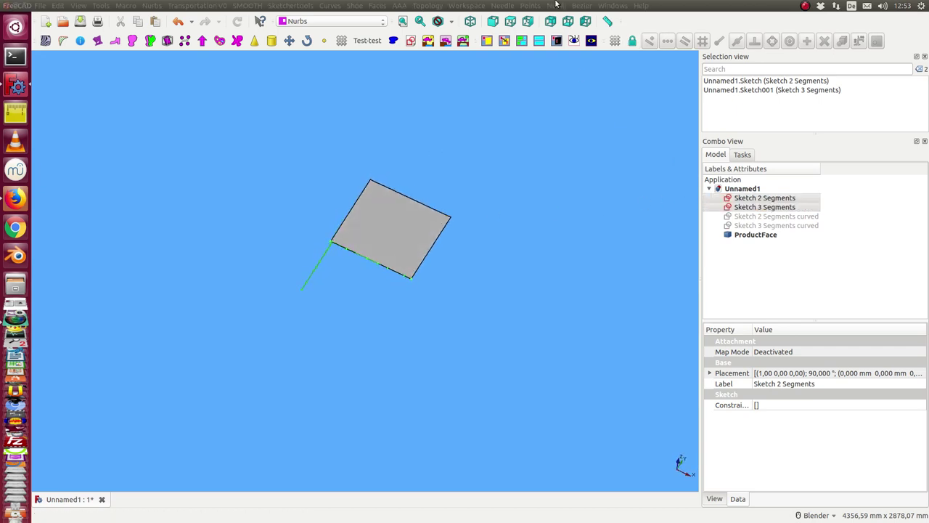
- Create a Be Grid from the flat product face and check the grid with the face temporarily hidden
{"action": "left_click", "coordinate": [743, 240]}
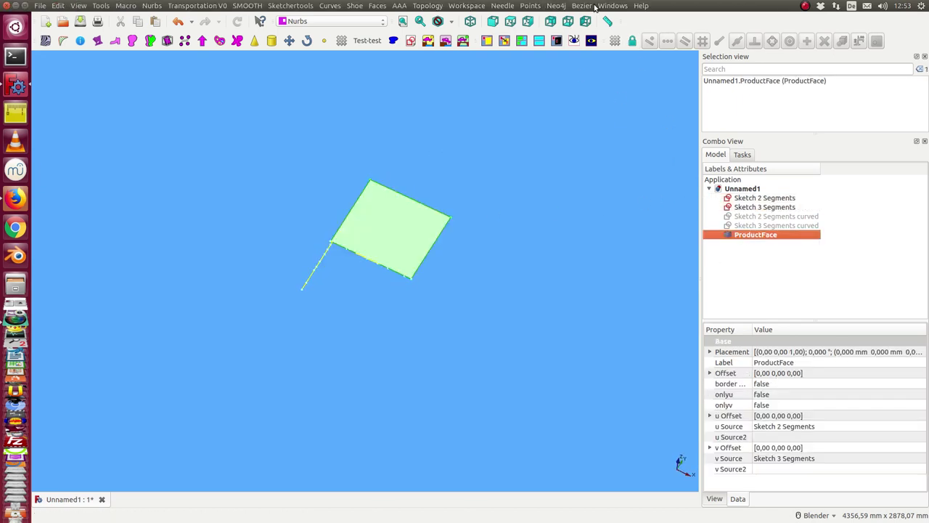
{"action": "left_click", "coordinate": [582, 6]}
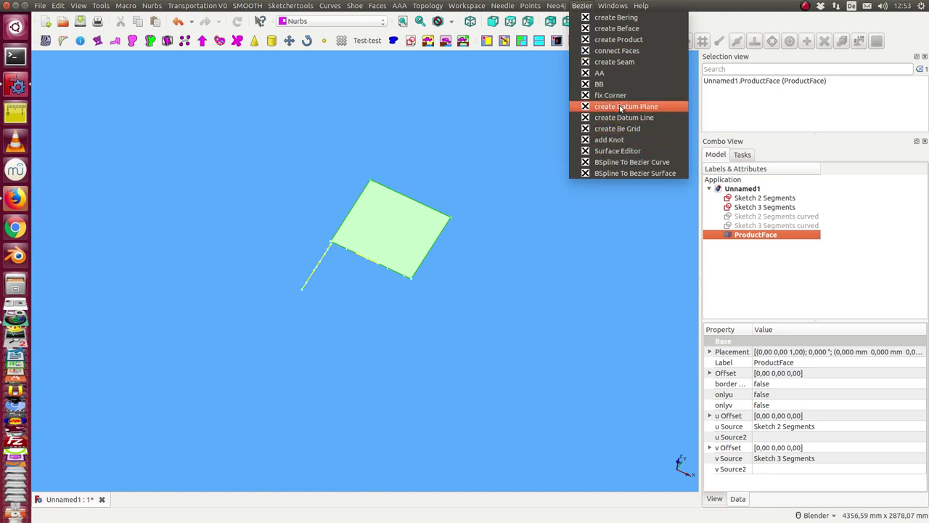
{"action": "left_click", "coordinate": [623, 129]}
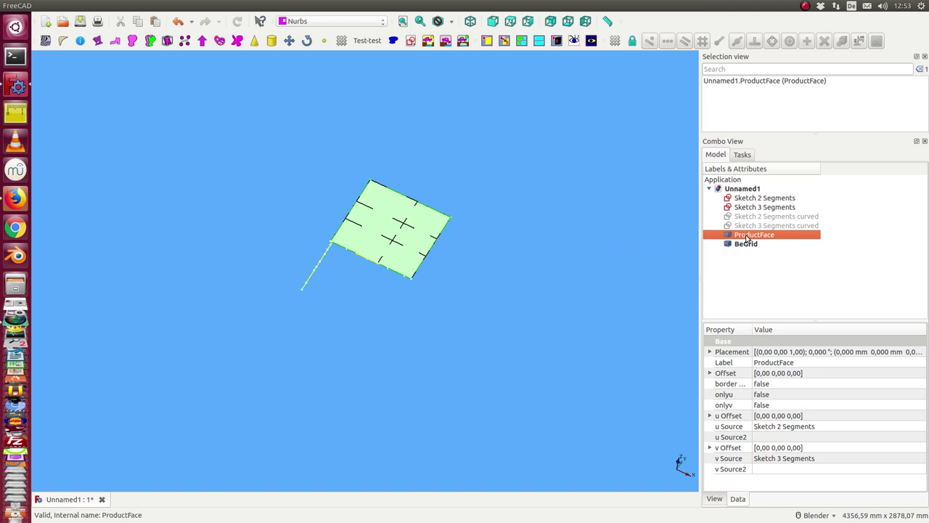
{"action": "key", "text": "space"}
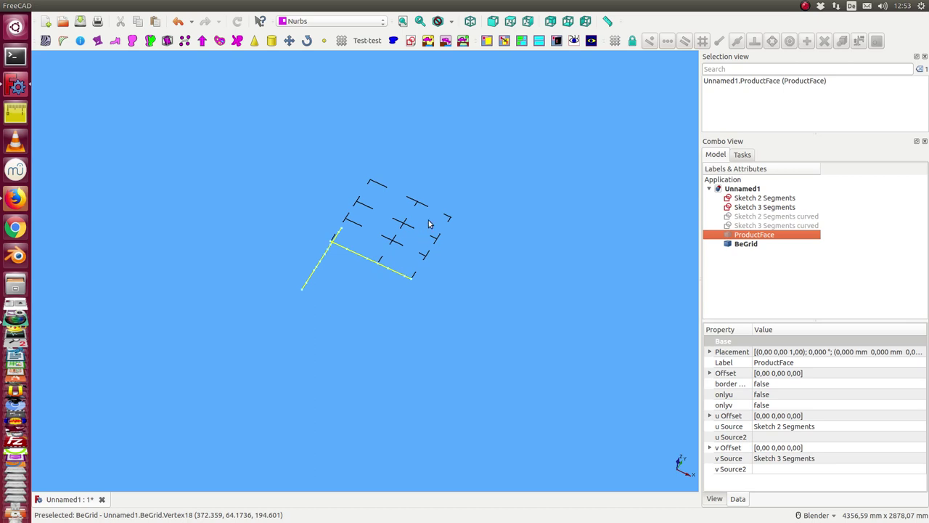
{"action": "key", "text": "space"}
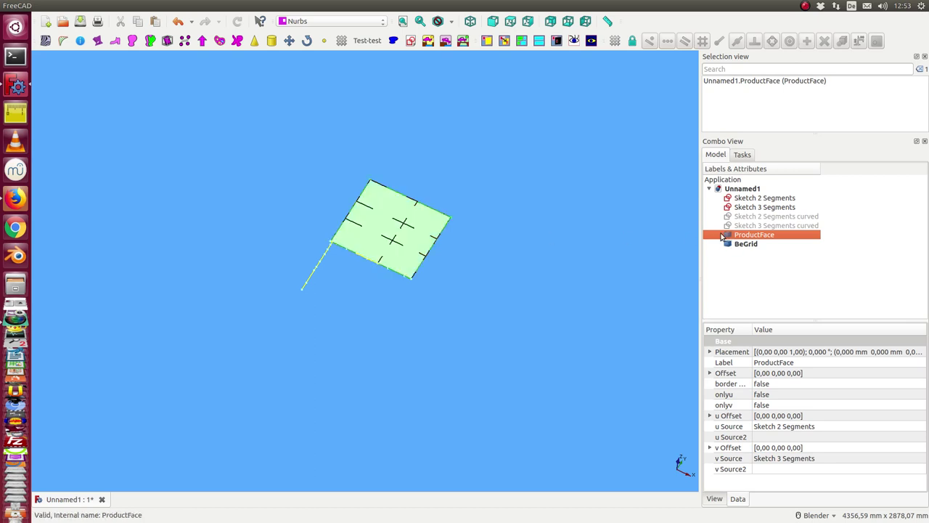
- Hide the two straight sketches and show Sketch 2 Segments curved and Sketch 3 Segments curved
{"action": "left_click", "coordinate": [760, 217]}
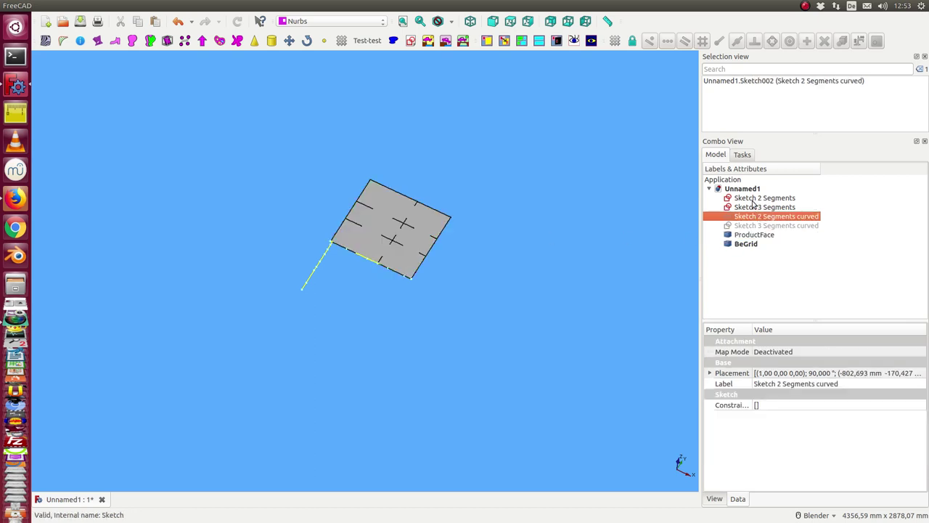
{"action": "left_click", "coordinate": [755, 198]}
{"action": "key", "text": "space"}
{"action": "left_click", "coordinate": [752, 208]}
{"action": "left_click", "coordinate": [755, 217]}
{"action": "key", "text": "space"}
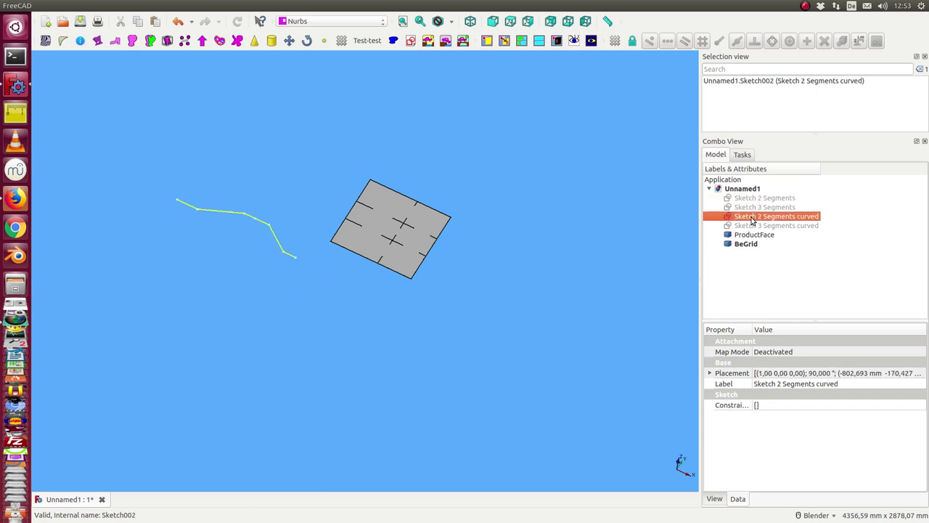
{"action": "left_click", "coordinate": [755, 225]}
{"action": "key", "text": "space"}
{"action": "middle_click_drag", "start_coordinate": [170, 314], "coordinate": [212, 281]}
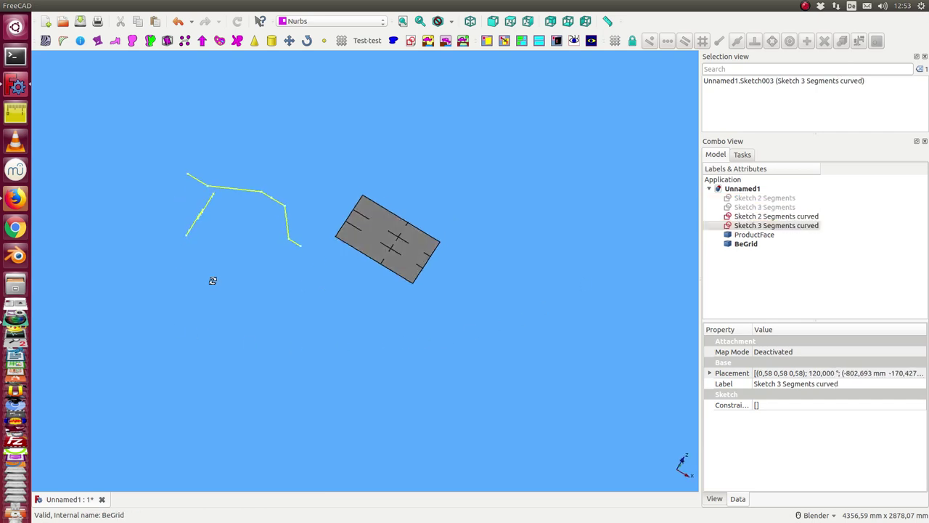
- Open both curved sketches in turn to inspect their bent polylines and constraints, closing each again
{"action": "double_click", "coordinate": [752, 216]}
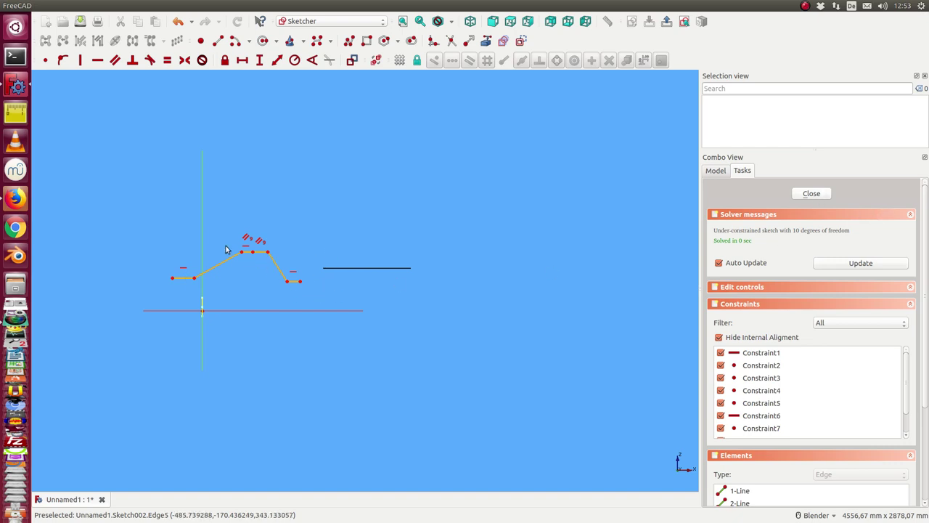
{"action": "left_click", "coordinate": [810, 193]}
{"action": "double_click", "coordinate": [761, 226]}
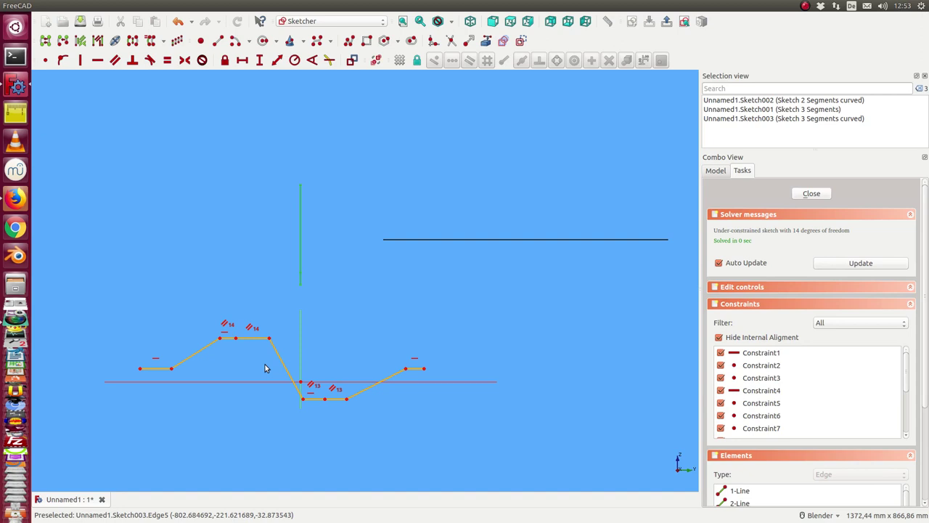
{"action": "left_click", "coordinate": [811, 194]}
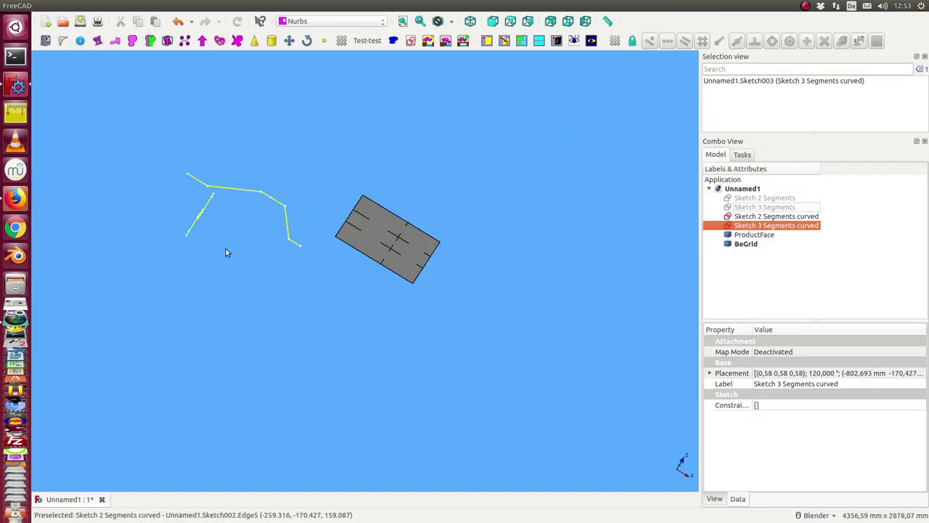
- Create a Bezier product face from Sketch 2 Segments curved and Sketch 3 Segments curved, and hide both sketches
{"action": "middle_click_drag", "start_coordinate": [226, 253], "coordinate": [334, 214]}
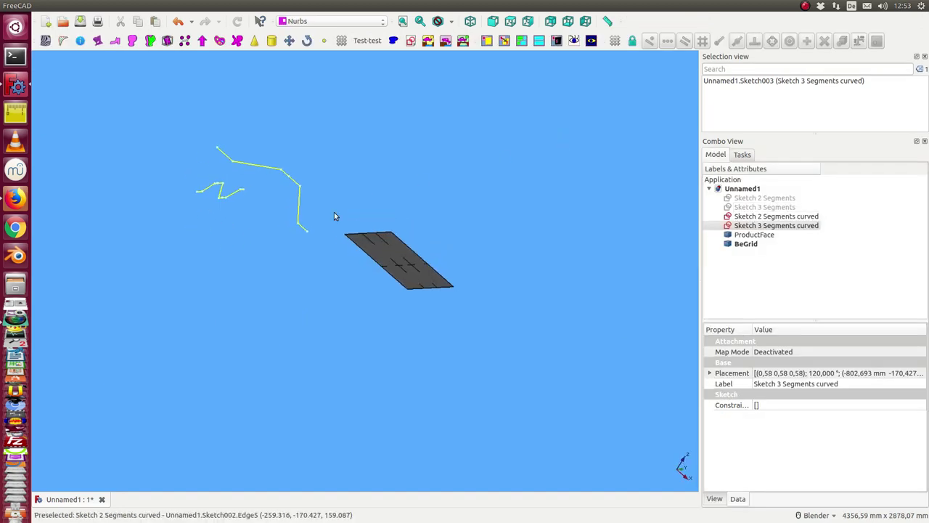
{"action": "left_click", "coordinate": [752, 219], "text": "ctrl"}
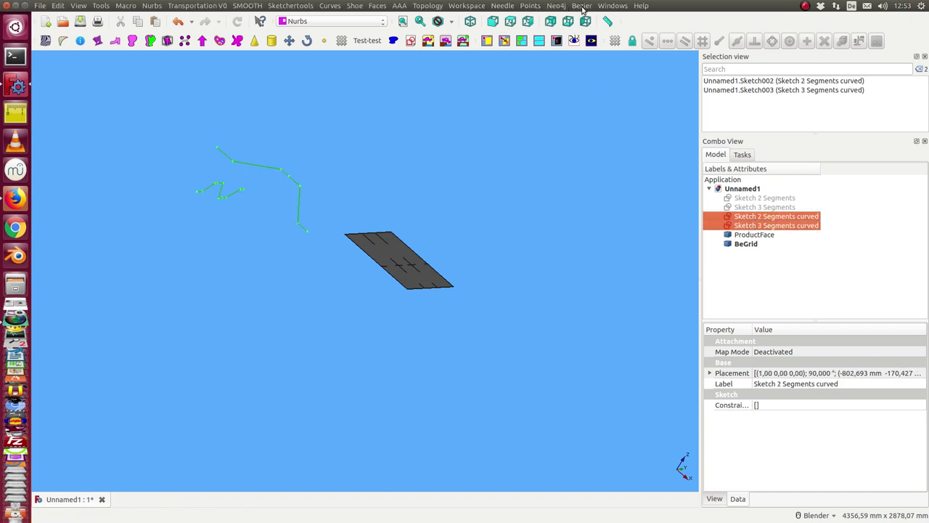
{"action": "left_click", "coordinate": [582, 6]}
{"action": "left_click", "coordinate": [600, 42]}
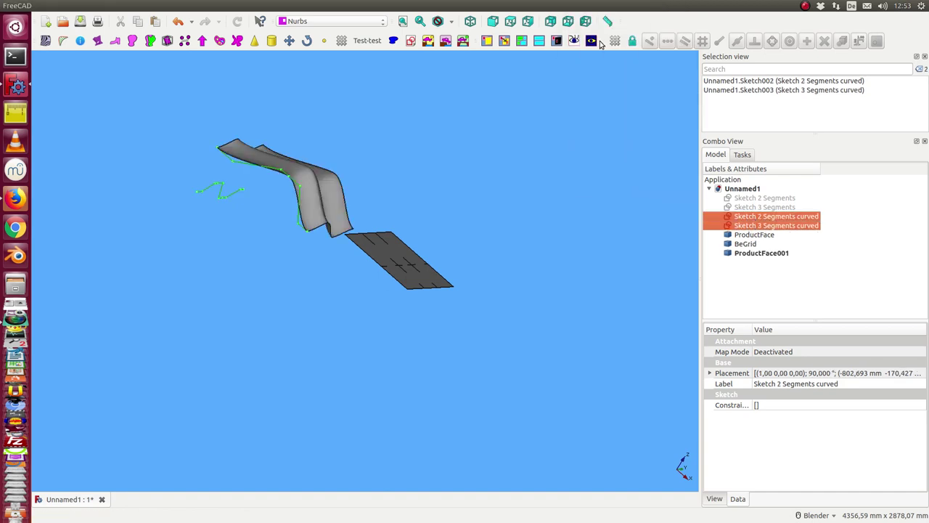
{"action": "key", "text": "space"}
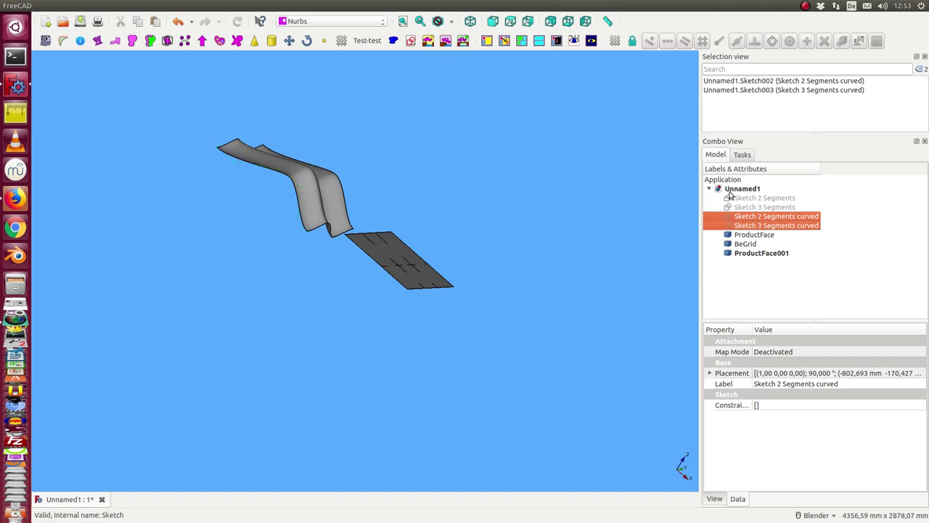
- Create a Be Grid from the curved product face and hide that face so only its grid shows
{"action": "left_click", "coordinate": [735, 256]}
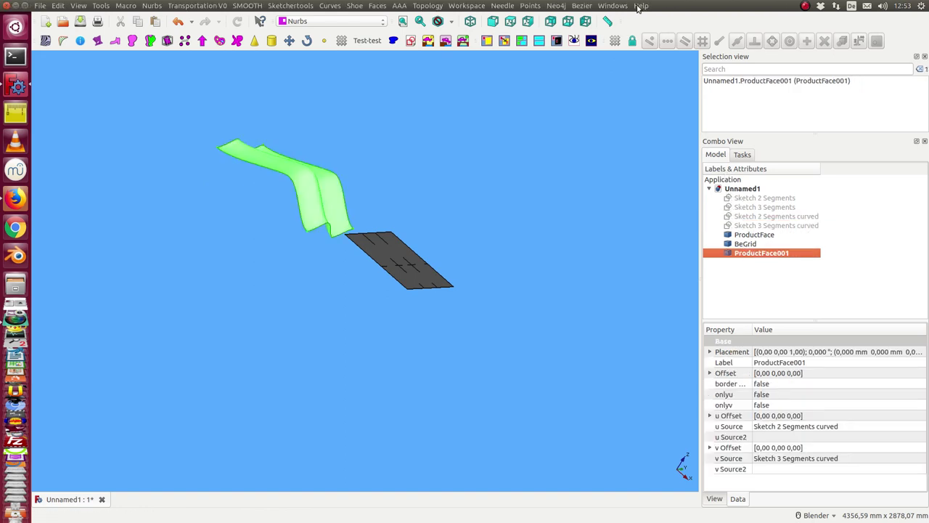
{"action": "left_click", "coordinate": [584, 6]}
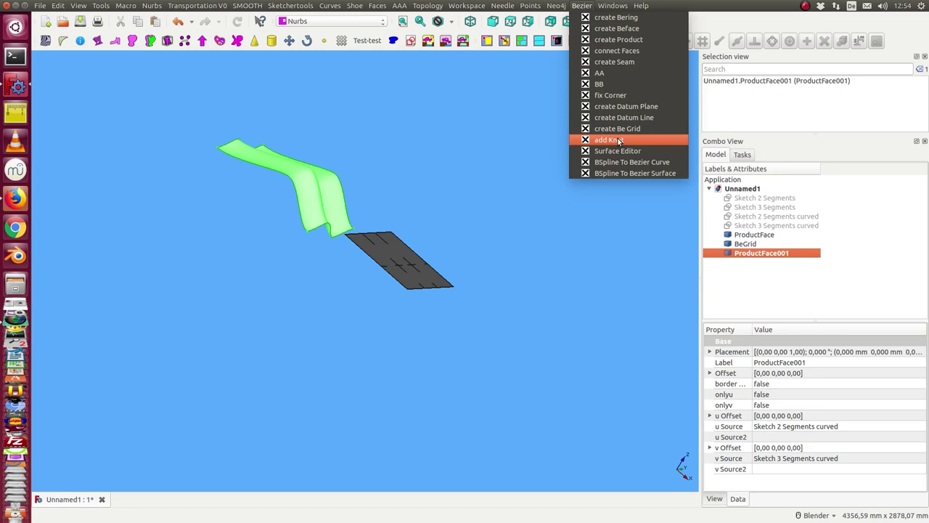
{"action": "left_click", "coordinate": [616, 129]}
{"action": "middle_click_drag", "start_coordinate": [421, 175], "coordinate": [480, 182]}
{"action": "left_click", "coordinate": [744, 253]}
{"action": "key", "text": "space"}
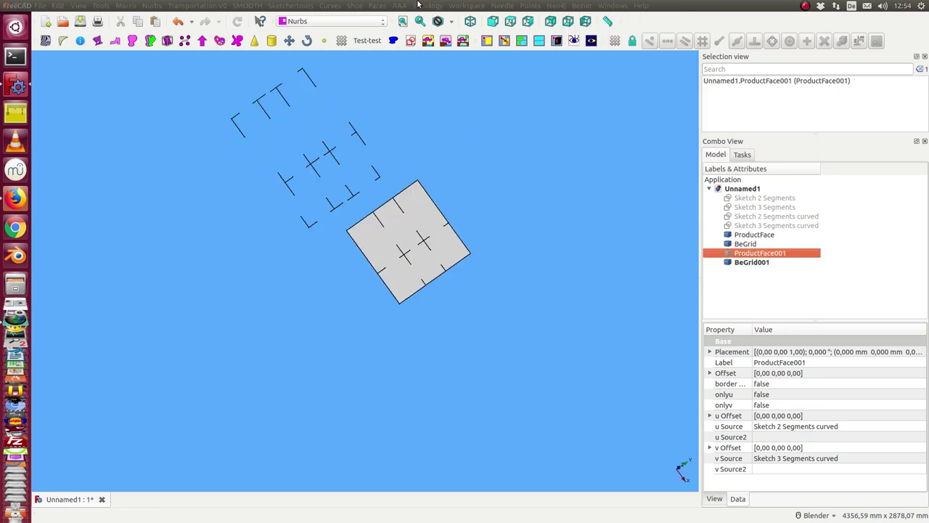
{"action": "left_click", "coordinate": [582, 6]}
{"action": "mouse_move", "coordinate": [126, 5]}
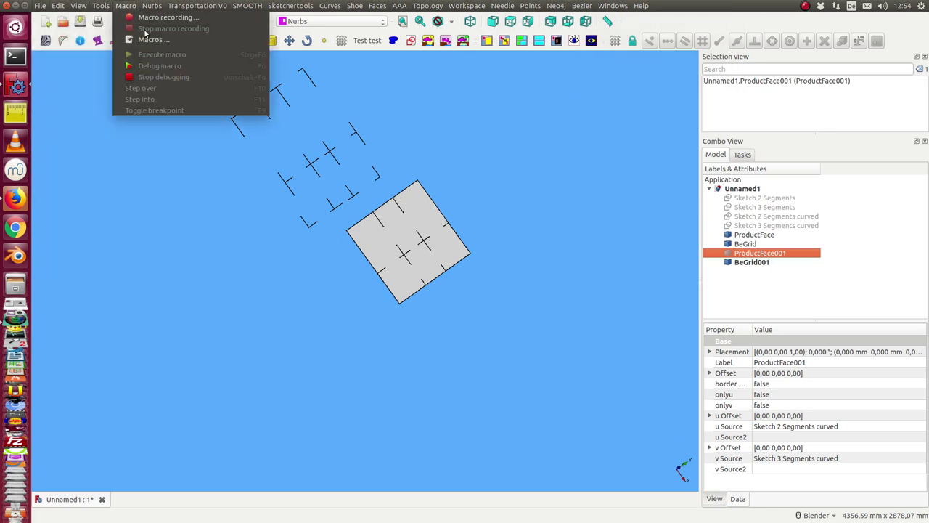
{"action": "left_click", "coordinate": [204, 259]}
{"action": "middle_click_drag", "start_coordinate": [222, 270], "coordinate": [375, 206]}
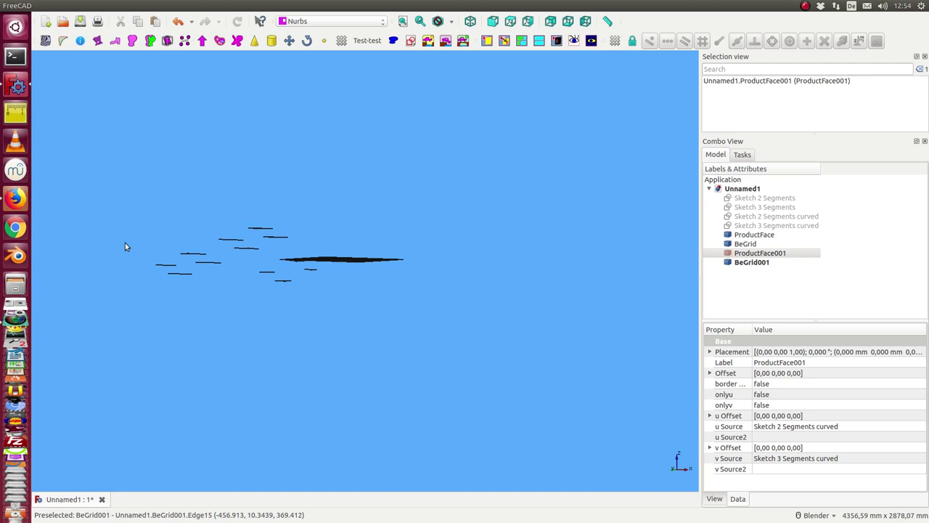
{"action": "middle_click_drag", "start_coordinate": [423, 189], "coordinate": [392, 227]}
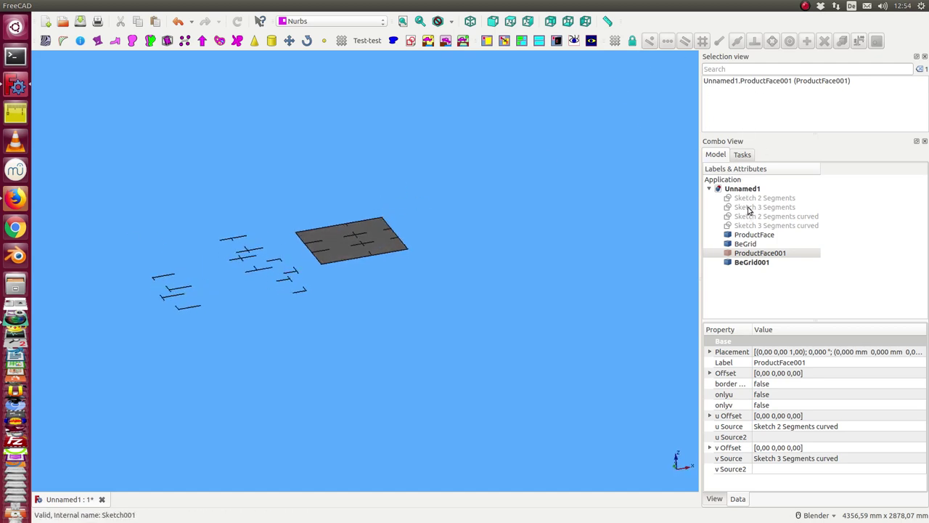
- Open Sketch 3 Segments and delete Constraint14, the horizontal constraint on the segment just beyond the vertical axis
{"action": "left_click", "coordinate": [748, 208]}
{"action": "double_click", "coordinate": [748, 209]}
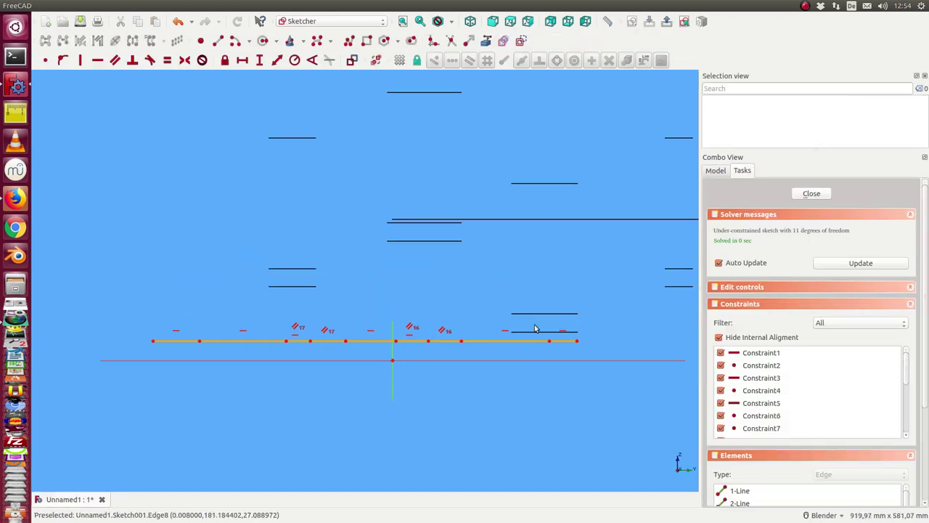
{"action": "middle_click_drag", "start_coordinate": [535, 326], "coordinate": [535, 195], "text": "shift"}
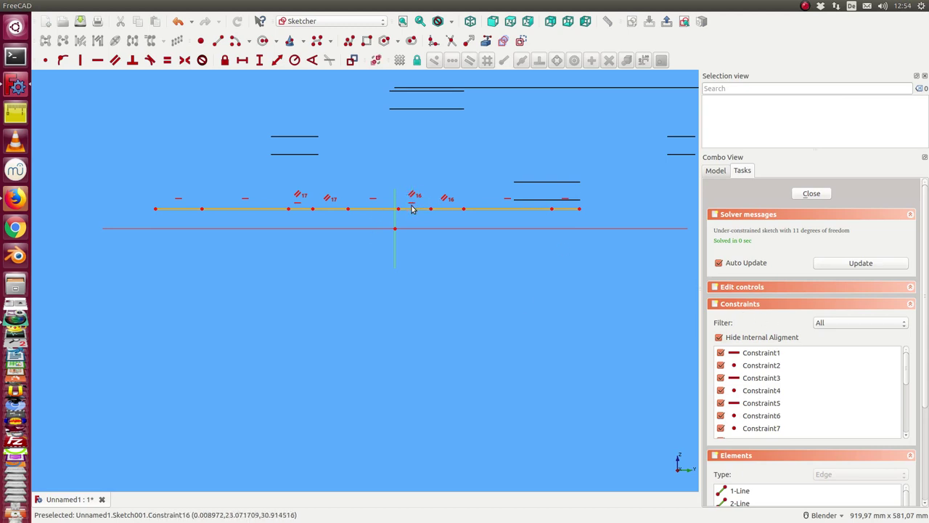
{"action": "scroll", "coordinate": [412, 209], "scroll_direction": "up", "scroll_amount": 5}
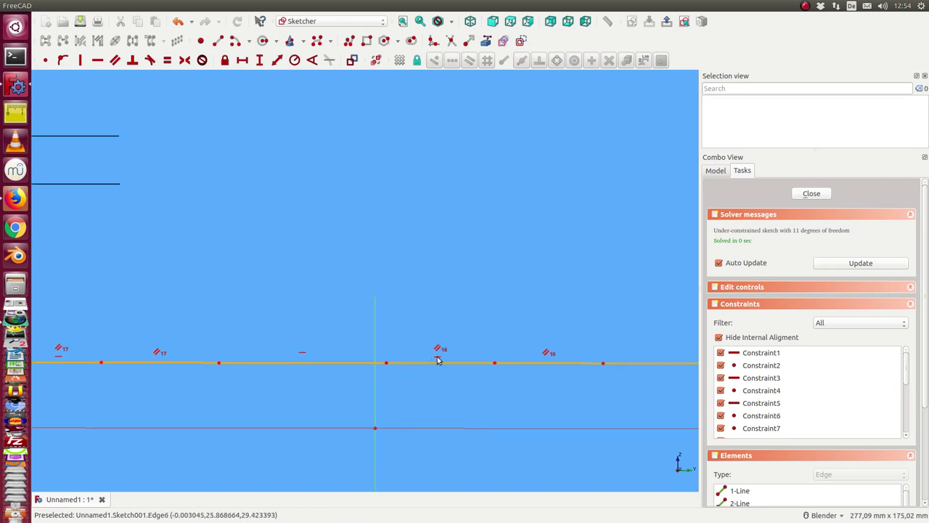
{"action": "scroll", "coordinate": [774, 392], "scroll_direction": "down", "scroll_amount": 2}
{"action": "left_click", "coordinate": [764, 429]}
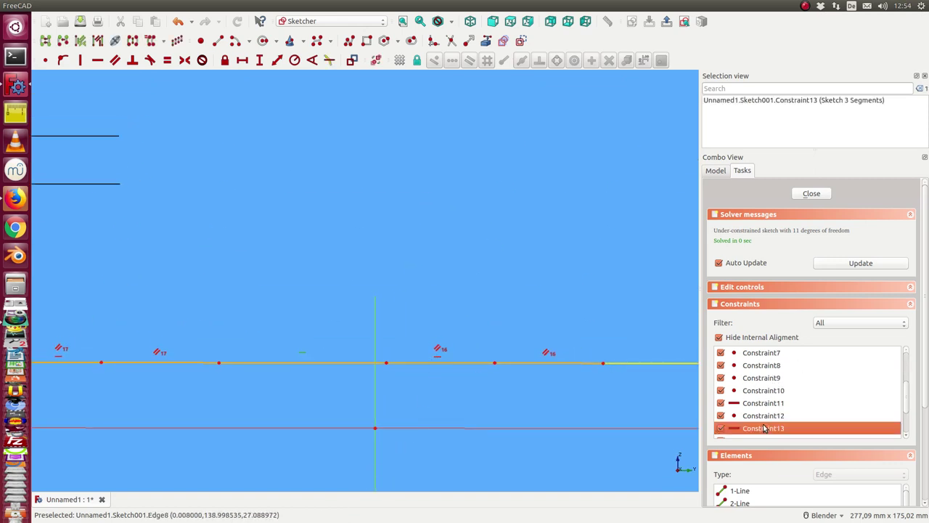
{"action": "scroll", "coordinate": [763, 428], "scroll_direction": "down", "scroll_amount": 1}
{"action": "left_click", "coordinate": [763, 405]}
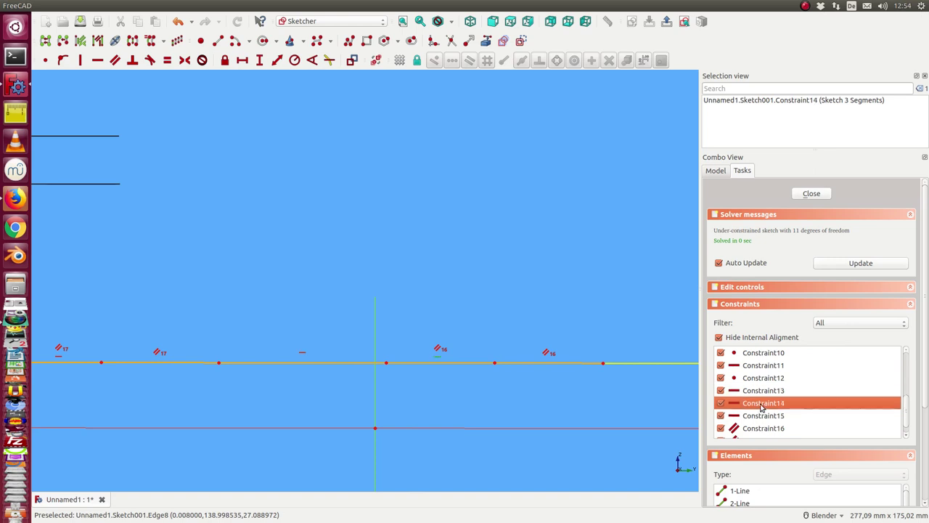
{"action": "key", "text": "Delete"}
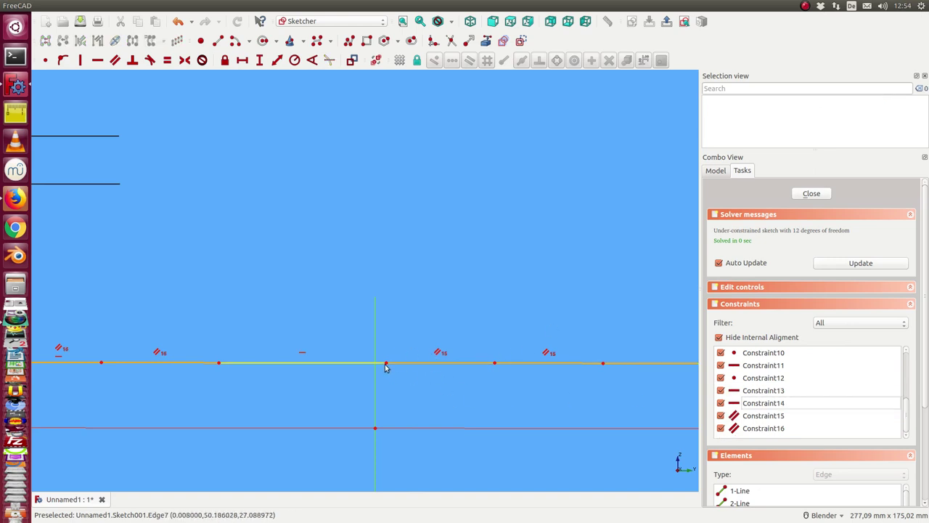
- Move the vertex near the vertical axis upward to tilt the two parallel segments beside it, and close the sketch
{"action": "left_click_drag", "start_coordinate": [385, 363], "coordinate": [391, 318]}
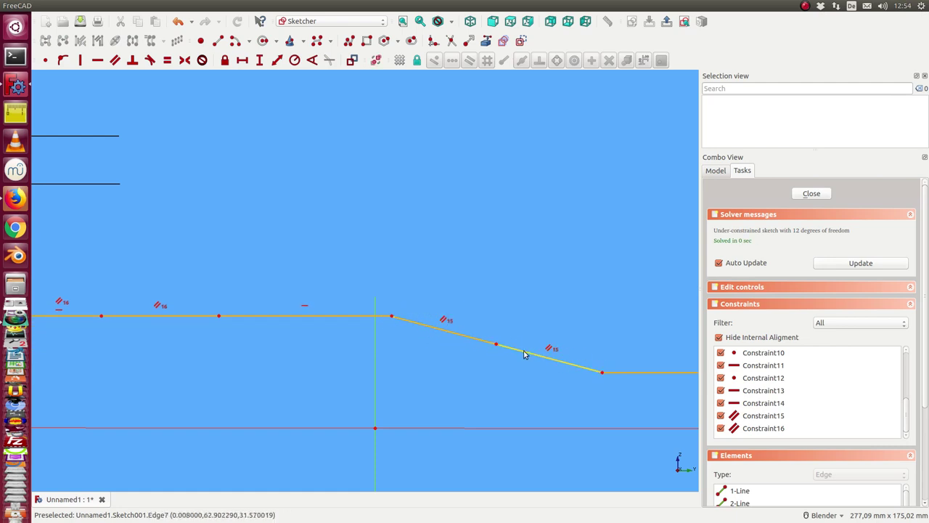
{"action": "scroll", "coordinate": [499, 372], "scroll_direction": "down", "scroll_amount": 2}
{"action": "scroll", "coordinate": [499, 370], "scroll_direction": "down", "scroll_amount": 2}
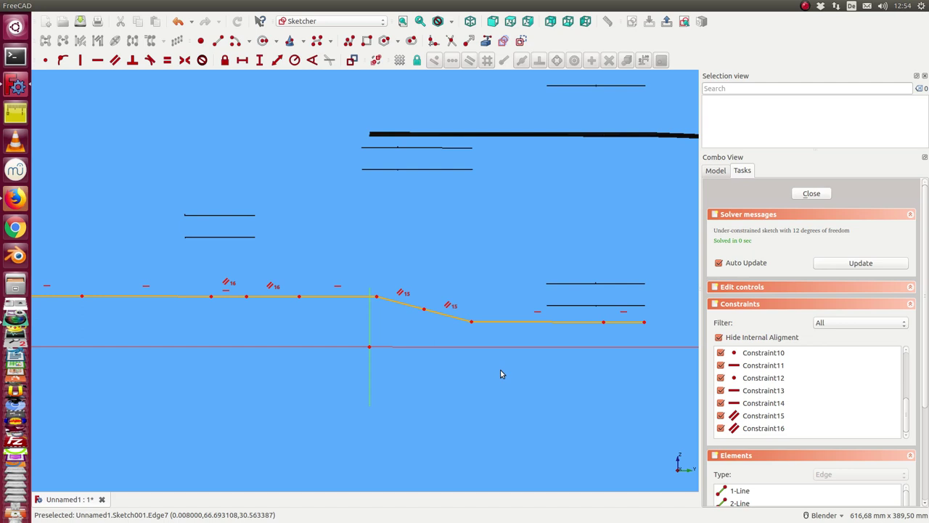
{"action": "left_click", "coordinate": [811, 194]}
{"action": "middle_click_drag", "start_coordinate": [473, 286], "coordinate": [297, 296]}
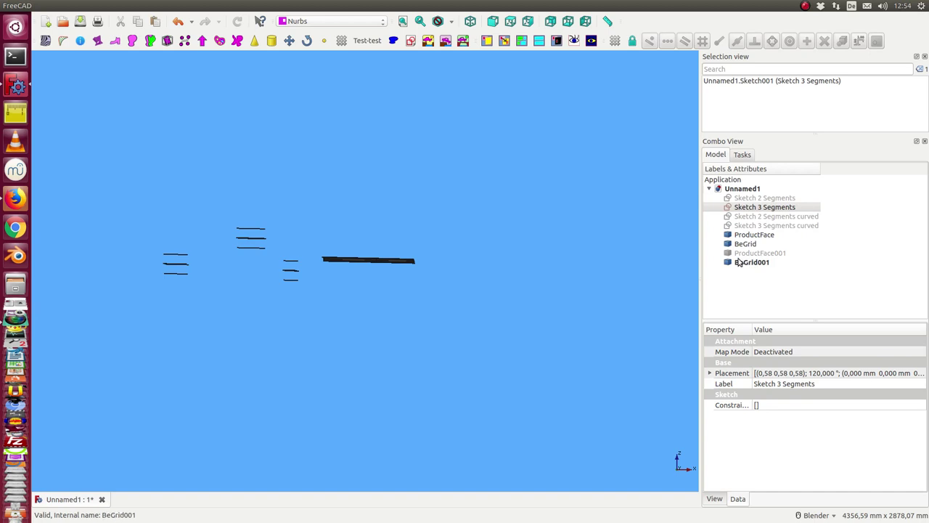
- Show ProductFace001 again together with its grid
{"action": "left_click", "coordinate": [750, 253]}
{"action": "key", "text": "space"}
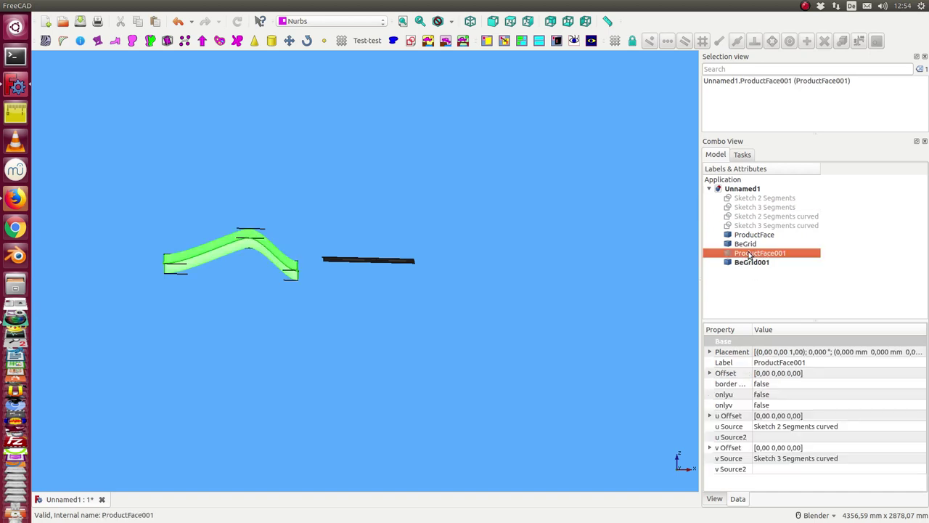
{"action": "middle_click_drag", "start_coordinate": [374, 345], "coordinate": [316, 298]}
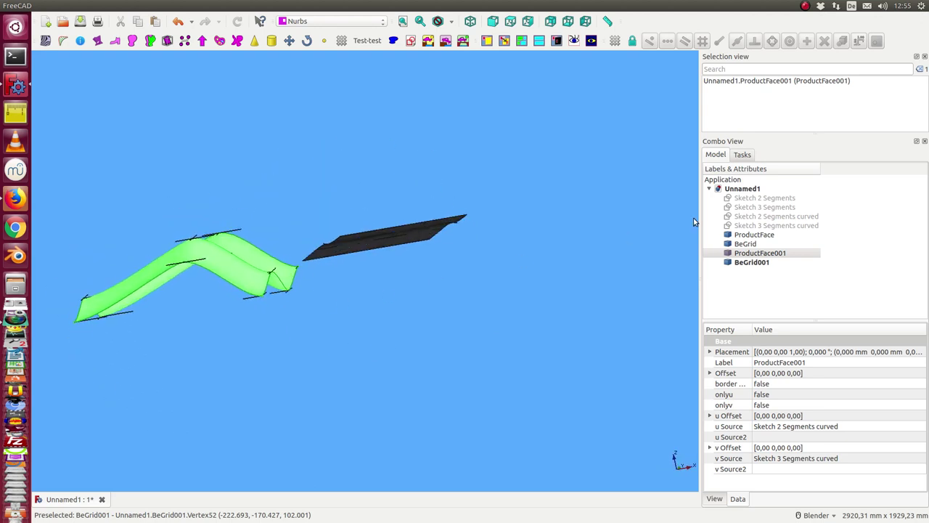
- Open Sketch 3 Segments curved and delete Constraint11, the horizontal constraint on the lower pair of parallel segments
{"action": "left_click", "coordinate": [762, 226]}
{"action": "double_click", "coordinate": [762, 226]}
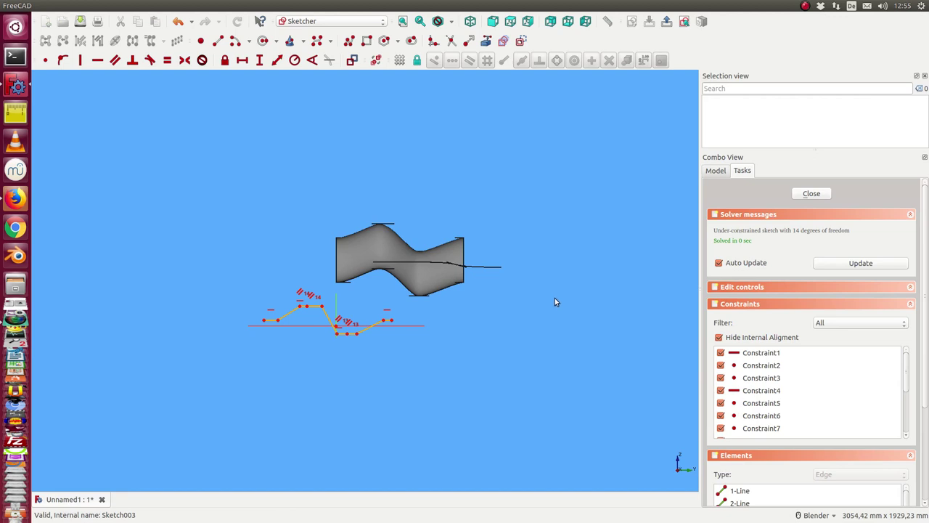
{"action": "scroll", "coordinate": [552, 302], "scroll_direction": "up", "scroll_amount": 5}
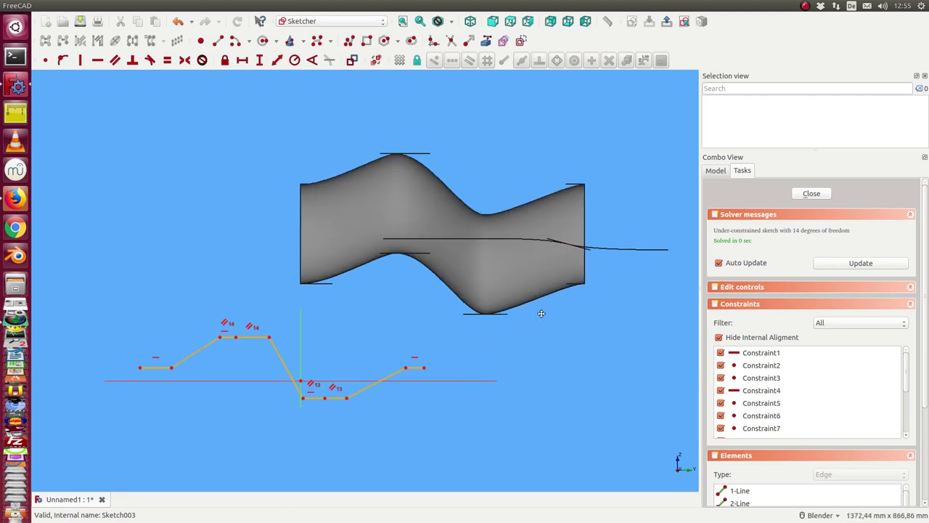
{"action": "middle_click_drag", "start_coordinate": [520, 318], "coordinate": [549, 230], "text": "shift"}
{"action": "scroll", "coordinate": [552, 226], "scroll_direction": "up", "scroll_amount": 5}
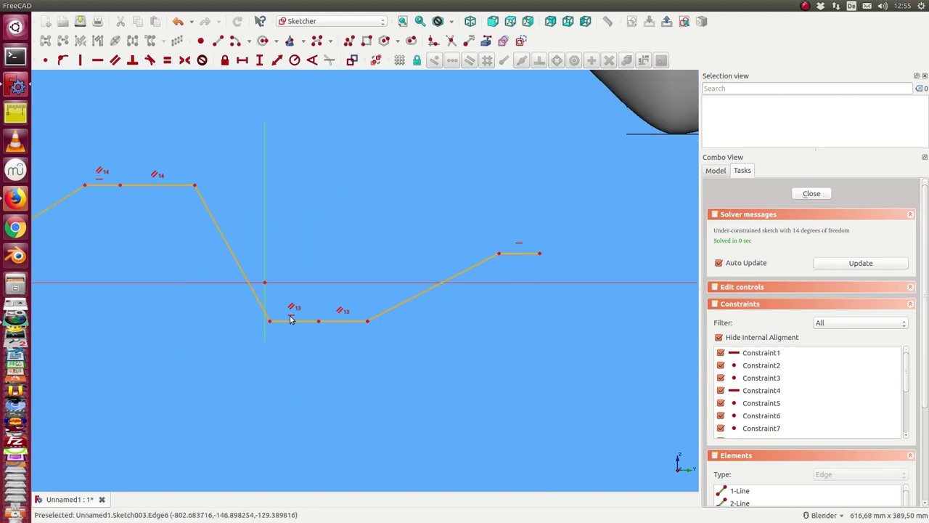
{"action": "scroll", "coordinate": [775, 410], "scroll_direction": "down", "scroll_amount": 3}
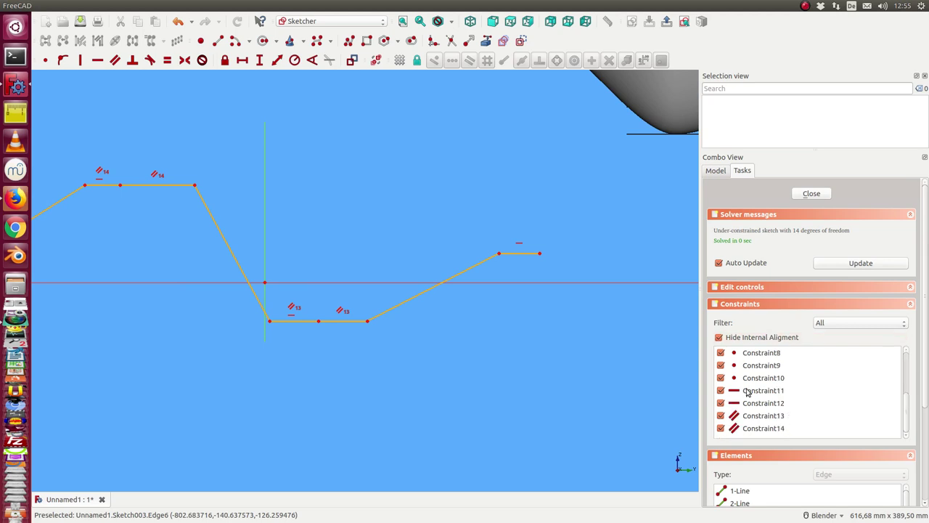
{"action": "left_click", "coordinate": [748, 392]}
{"action": "key", "text": "Delete"}
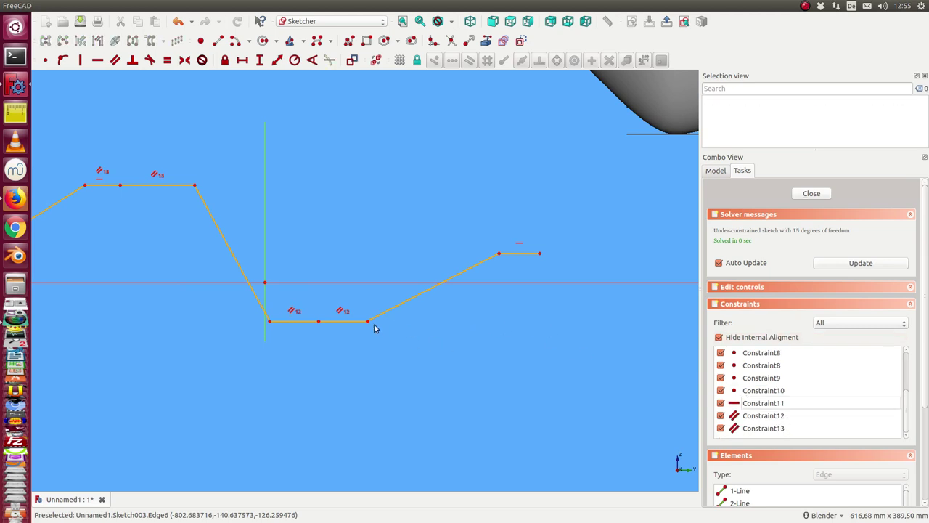
- Pull the outer end of the lower parallel pair downward, close the sketch, and inspect the curved face from several sides
{"action": "left_click_drag", "start_coordinate": [369, 322], "coordinate": [363, 358]}
{"action": "left_click", "coordinate": [812, 193]}
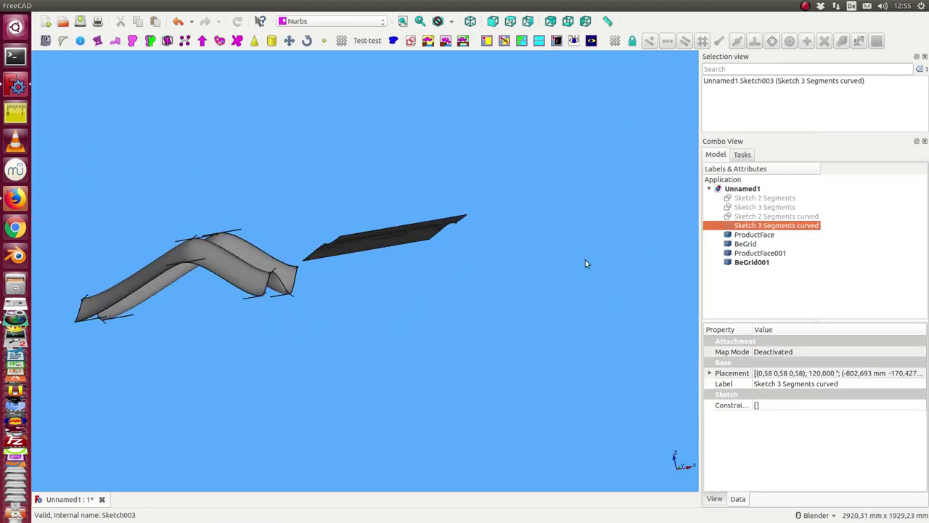
{"action": "middle_click_drag", "start_coordinate": [369, 294], "coordinate": [368, 347]}
{"action": "middle_click_drag", "start_coordinate": [238, 373], "coordinate": [446, 322]}
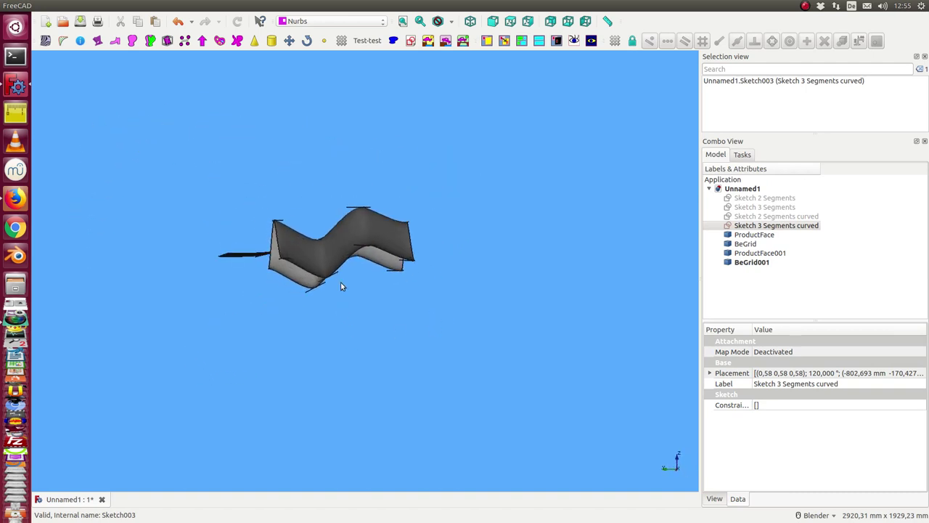
{"action": "middle_click_drag", "start_coordinate": [341, 286], "coordinate": [347, 297]}
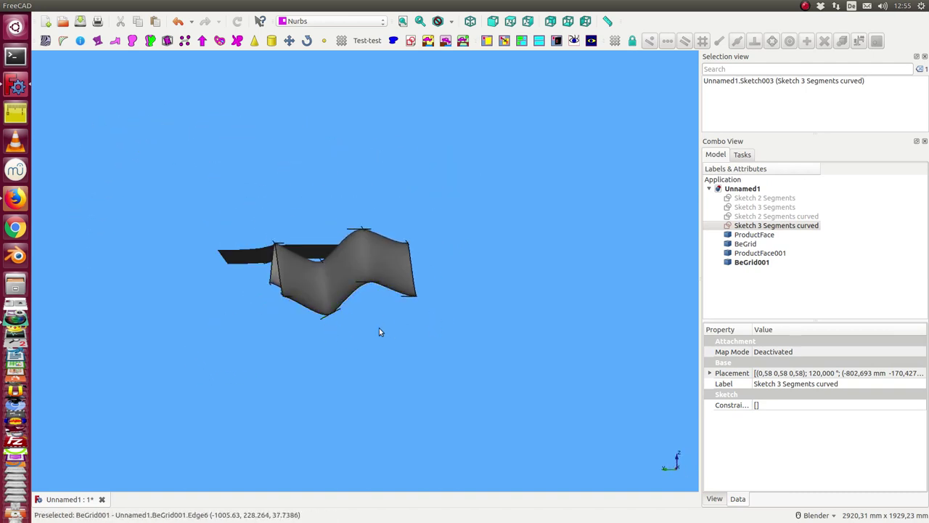
{"action": "middle_click_drag", "start_coordinate": [270, 367], "coordinate": [213, 375]}
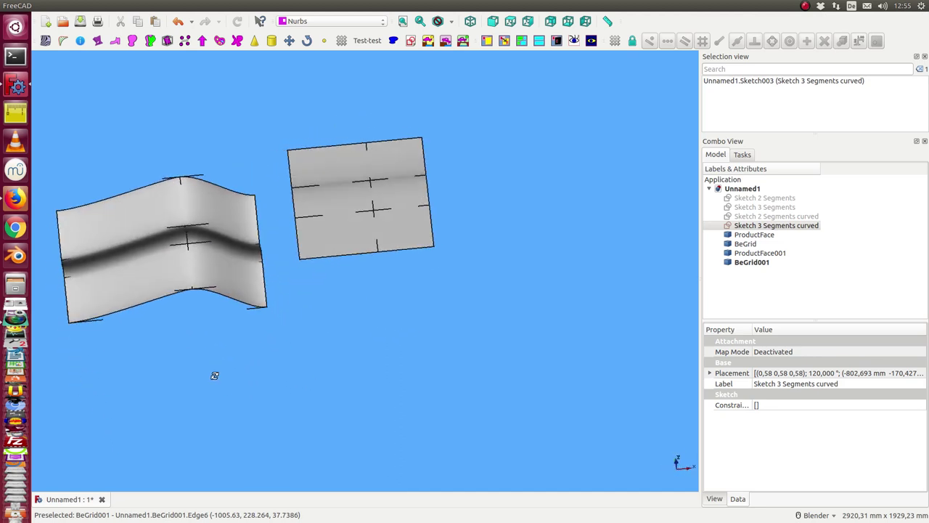
{"action": "middle_click_drag", "start_coordinate": [436, 129], "coordinate": [276, 331]}
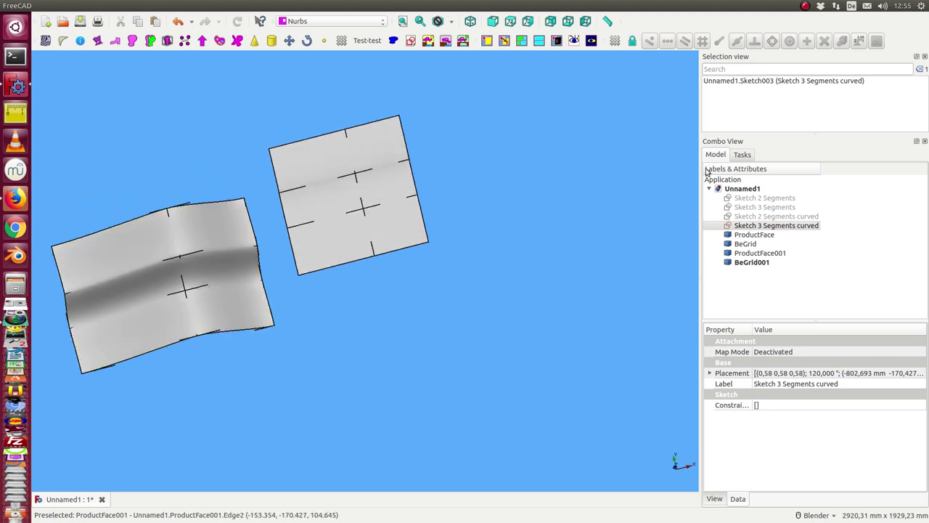
- Hide BeGrid001 and BeGrid so only the two product faces show
{"action": "left_click", "coordinate": [751, 264]}
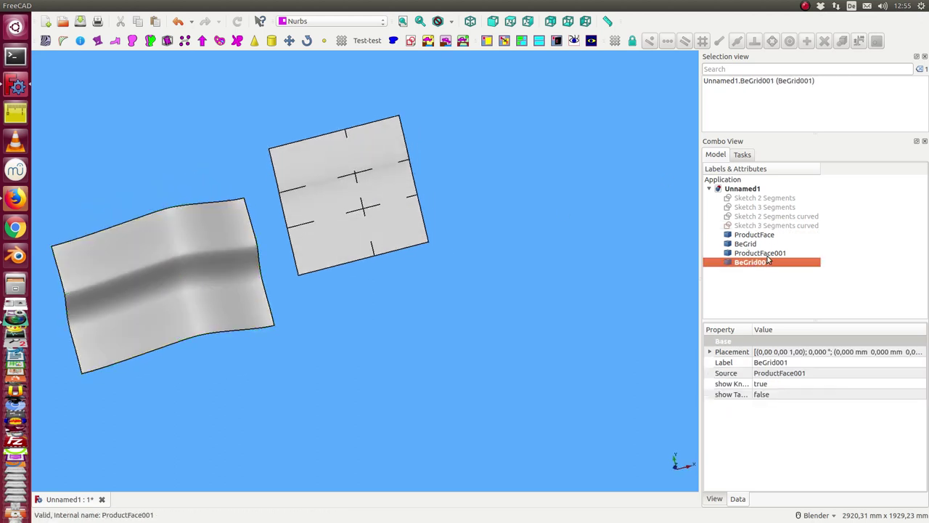
{"action": "left_click", "coordinate": [753, 244]}
{"action": "middle_click_drag", "start_coordinate": [186, 332], "coordinate": [277, 238]}
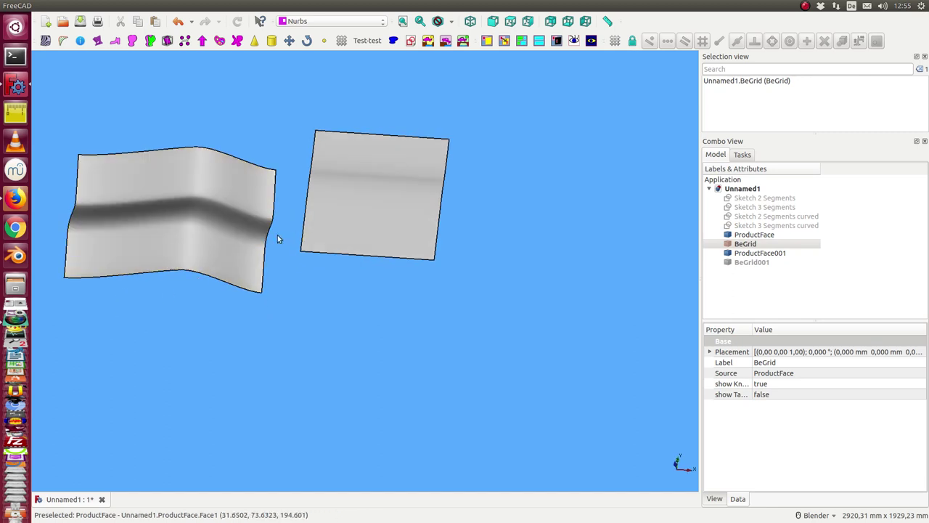
- Connect ProductFace and ProductFace001 with the Bezier connect Faces command
{"action": "left_click", "coordinate": [753, 235]}
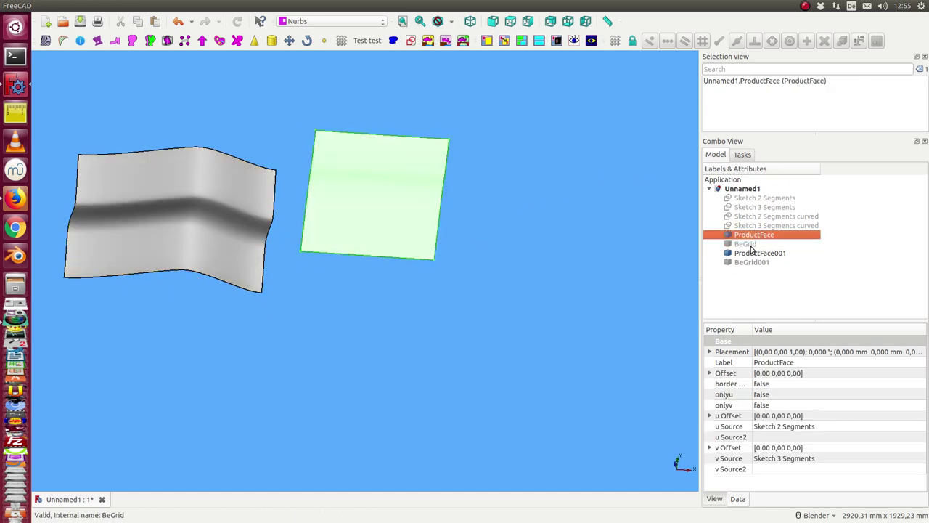
{"action": "left_click", "coordinate": [761, 253], "text": "ctrl"}
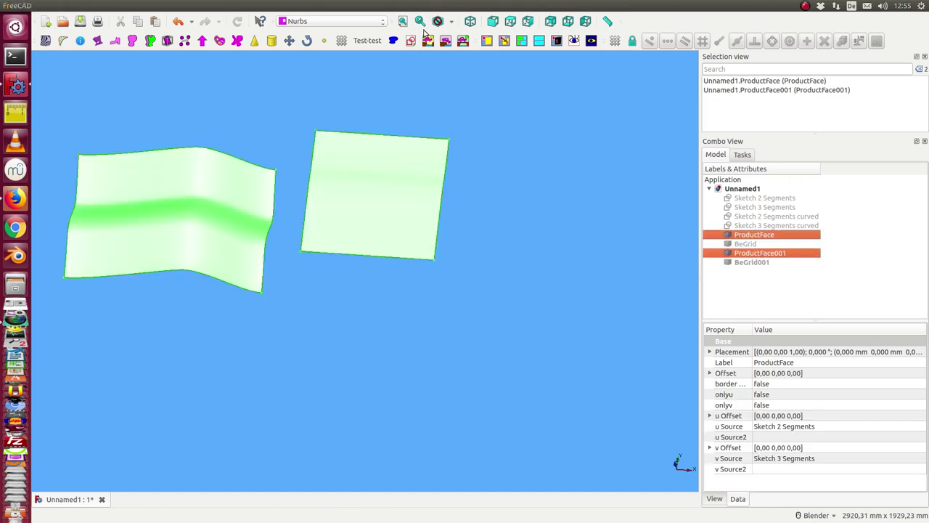
{"action": "left_click", "coordinate": [582, 5]}
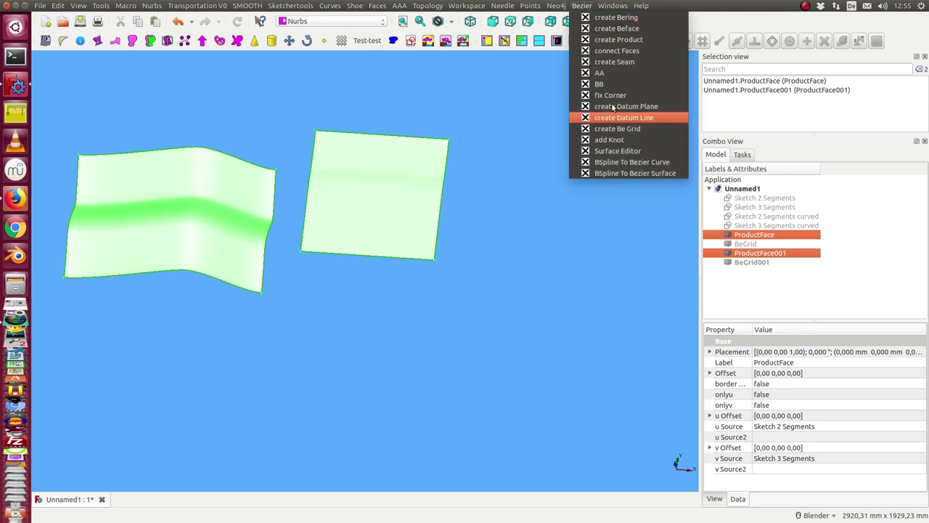
{"action": "left_click", "coordinate": [620, 52]}
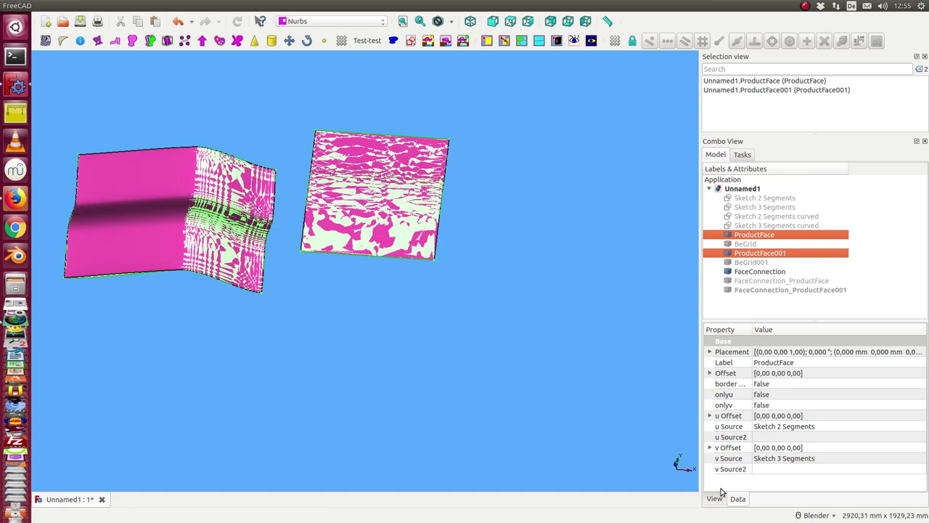
- Set the FaceConnection's merge property to true and examine the connecting surface from the side
{"action": "left_click", "coordinate": [746, 273]}
{"action": "left_click", "coordinate": [782, 418]}
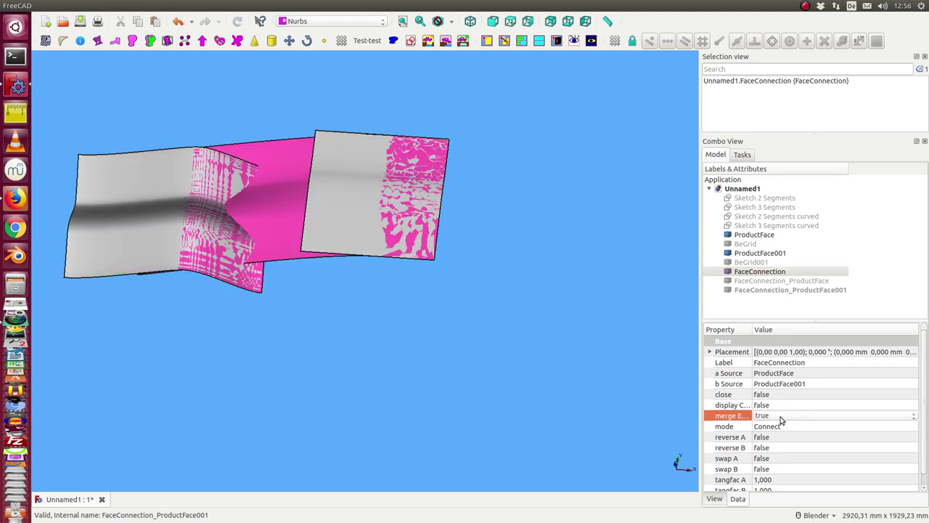
{"action": "mouse_move", "coordinate": [344, 438]}
{"action": "middle_mouse_down"}
{"action": "mouse_move", "coordinate": [340, 337]}
{"action": "mouse_move", "coordinate": [350, 365]}
{"action": "mouse_move", "coordinate": [332, 388]}
{"action": "middle_mouse_up"}
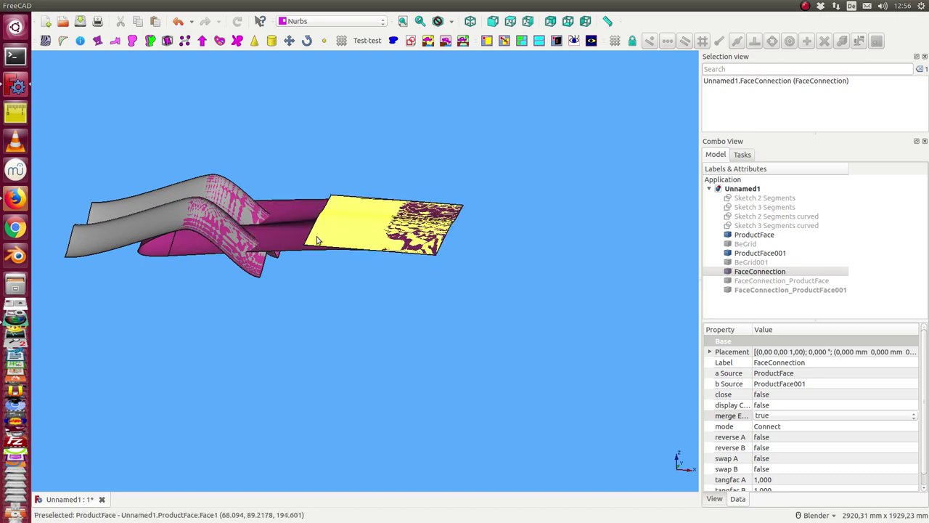
{"action": "mouse_move", "coordinate": [316, 240]}
{"action": "middle_mouse_down"}
{"action": "mouse_move", "coordinate": [276, 276]}
{"action": "mouse_move", "coordinate": [322, 227]}
{"action": "middle_mouse_up"}
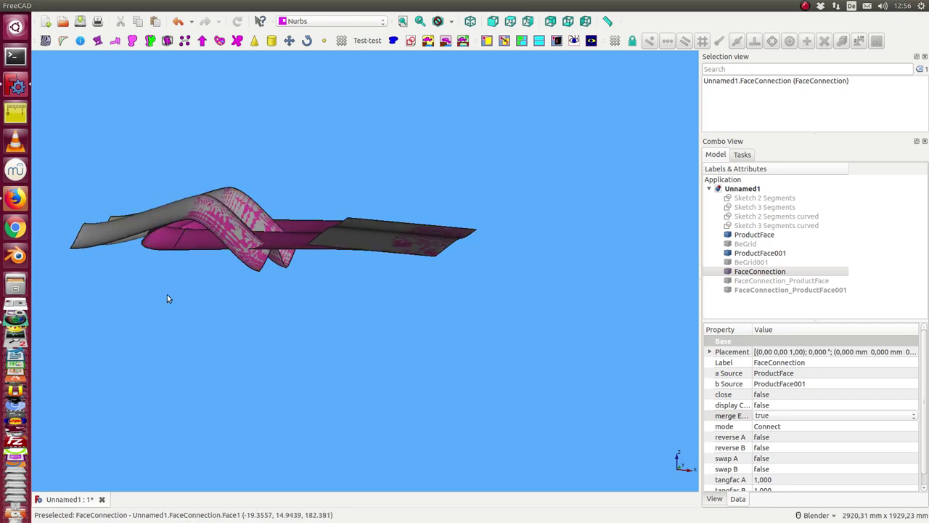
{"action": "middle_click_drag", "start_coordinate": [167, 299], "coordinate": [566, 281]}
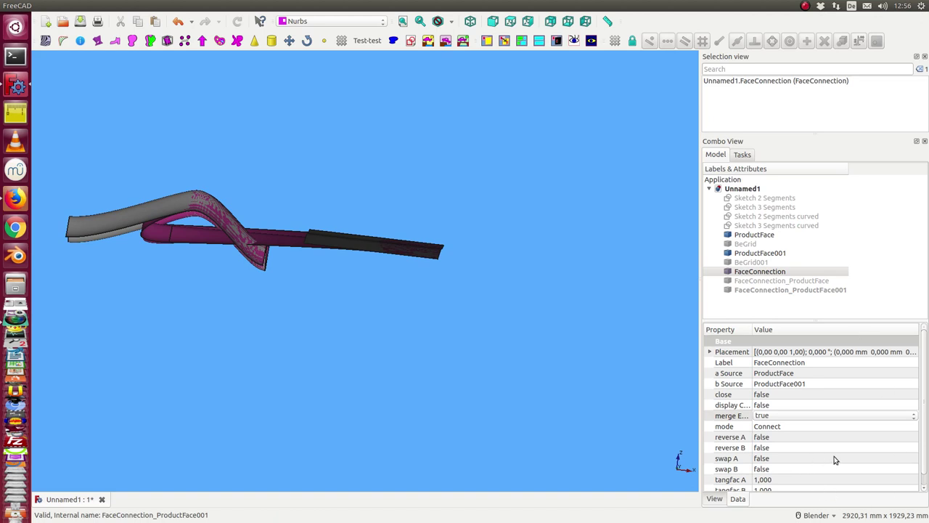
- Set reverse B to true for the FaceConnection and examine the resulting joint between both faces
{"action": "left_click", "coordinate": [792, 449]}
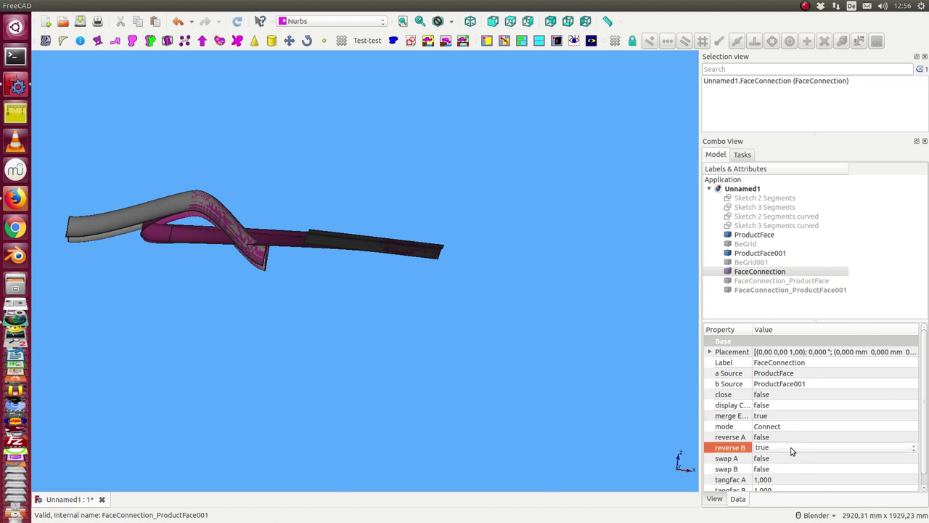
{"action": "middle_click_drag", "start_coordinate": [385, 307], "coordinate": [262, 301]}
{"action": "middle_click_drag", "start_coordinate": [217, 236], "coordinate": [280, 331]}
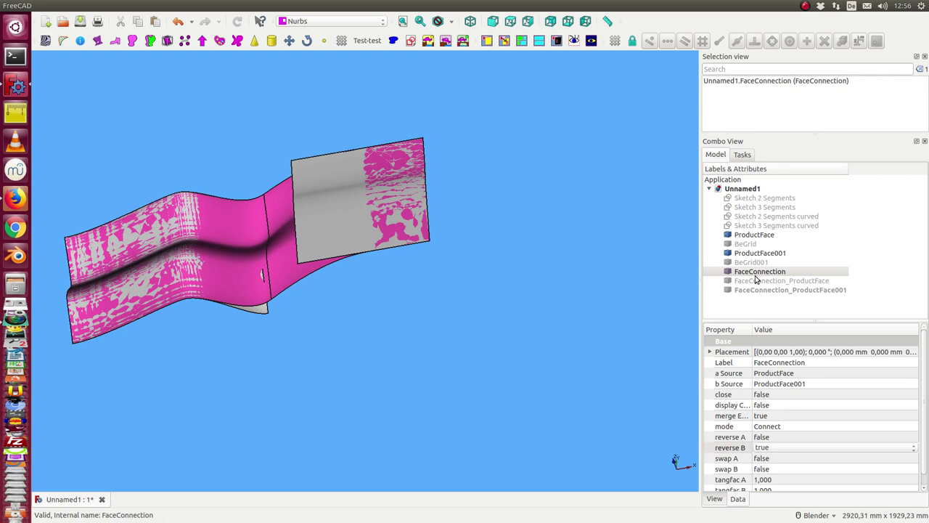
{"action": "middle_click_drag", "start_coordinate": [677, 295], "coordinate": [506, 257]}
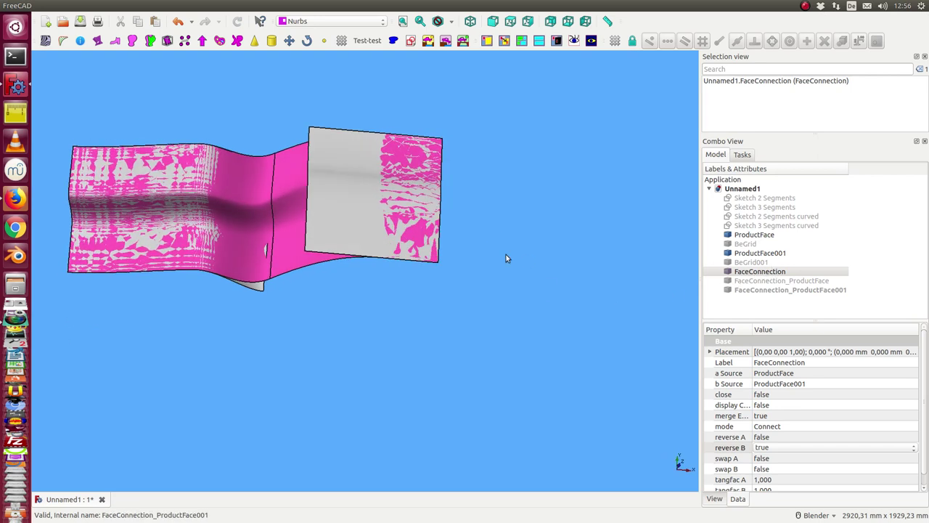
- Show BeGrid001 and examine its tangents against the connecting surface from above and from the side
{"action": "left_click", "coordinate": [741, 247]}
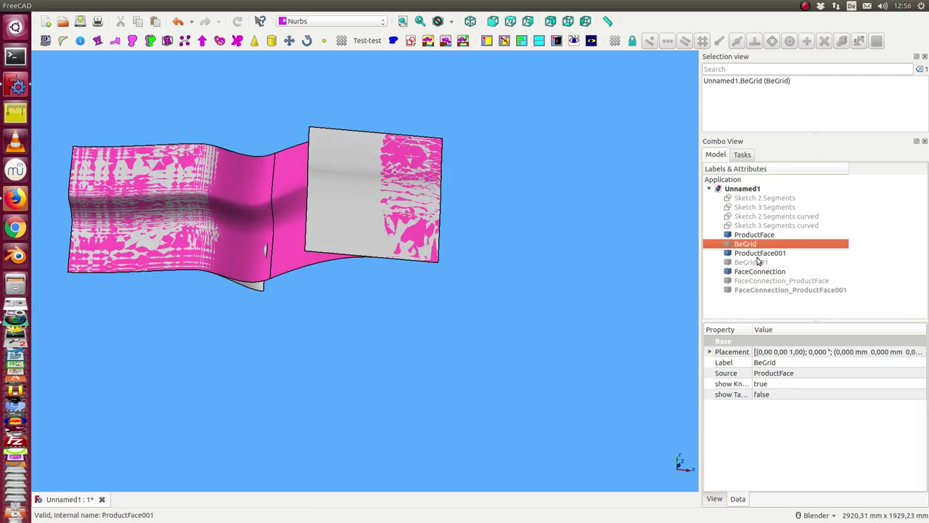
{"action": "left_click", "coordinate": [753, 263]}
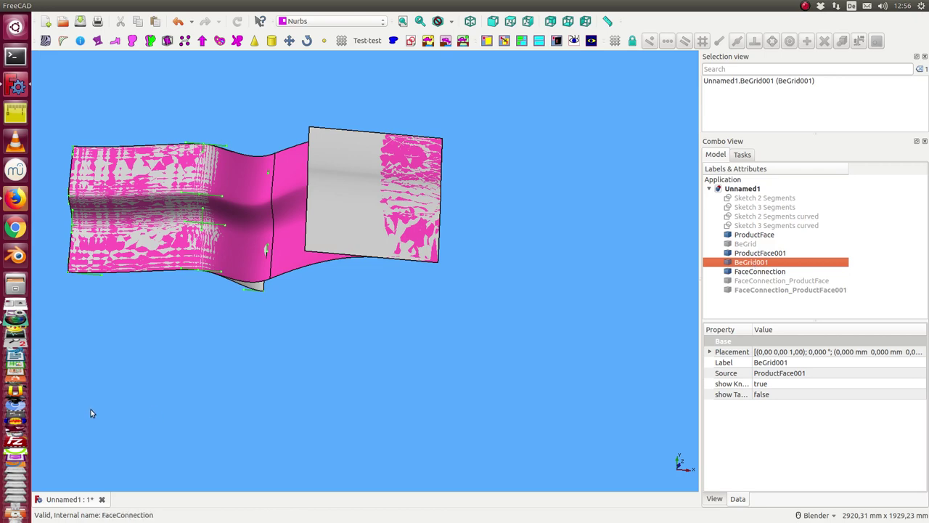
{"action": "left_click", "coordinate": [137, 400]}
{"action": "middle_click_drag", "start_coordinate": [137, 400], "coordinate": [141, 359]}
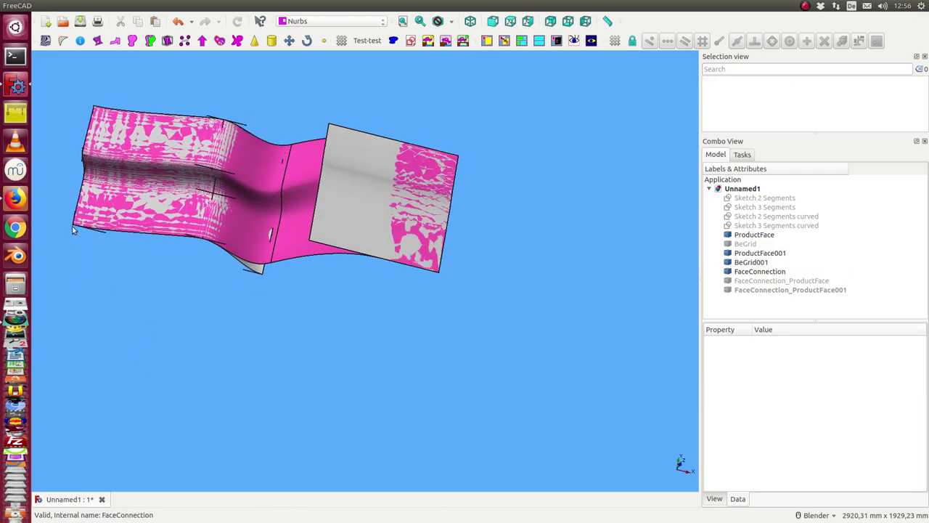
{"action": "middle_click_drag", "start_coordinate": [232, 203], "coordinate": [254, 172]}
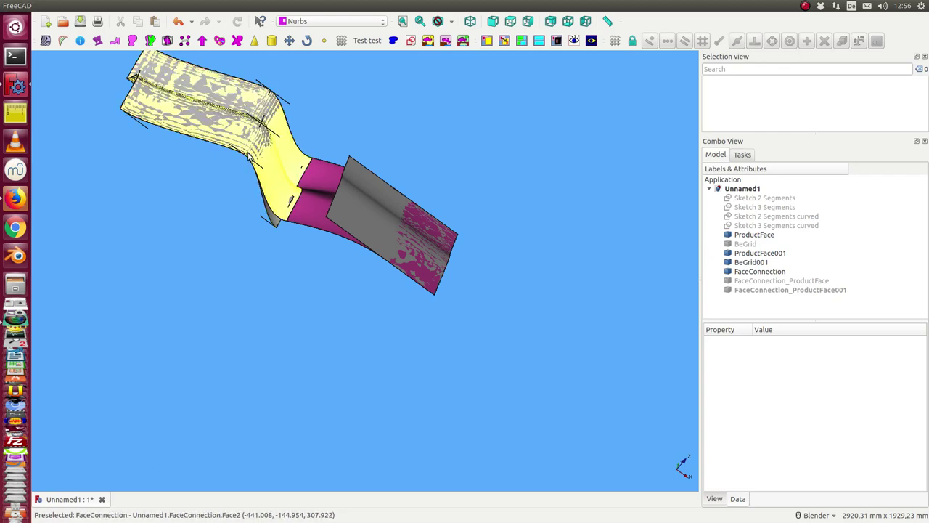
{"action": "middle_click_drag", "start_coordinate": [291, 196], "coordinate": [221, 223]}
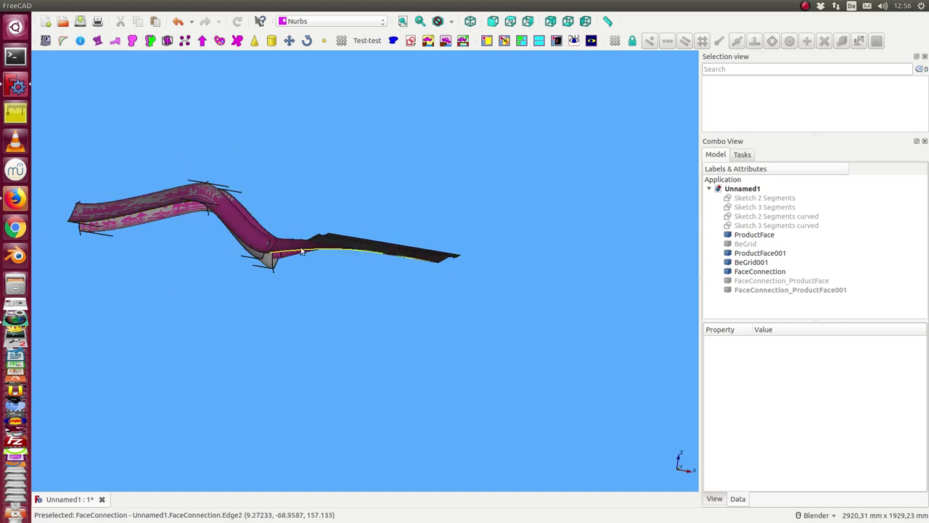
{"action": "middle_click_drag", "start_coordinate": [225, 261], "coordinate": [355, 254]}
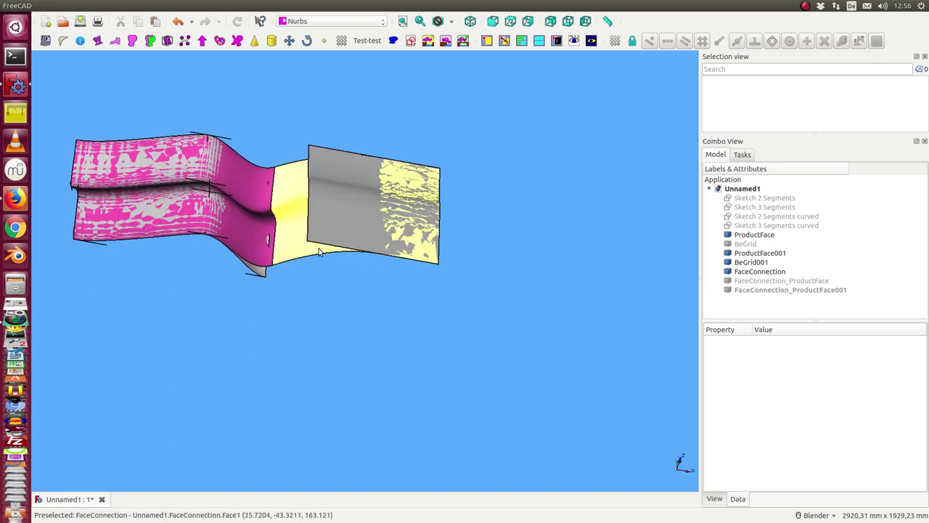
- Show BeGrid, hide ProductFace and ProductFace001, and look at the connection from the top view
{"action": "left_click", "coordinate": [755, 245]}
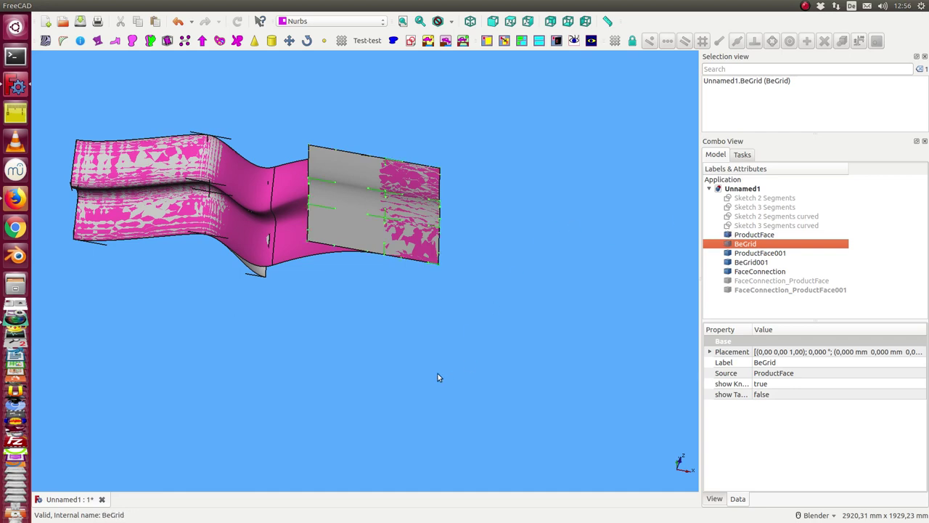
{"action": "middle_click_drag", "start_coordinate": [438, 377], "coordinate": [420, 373]}
{"action": "left_click", "coordinate": [748, 235]}
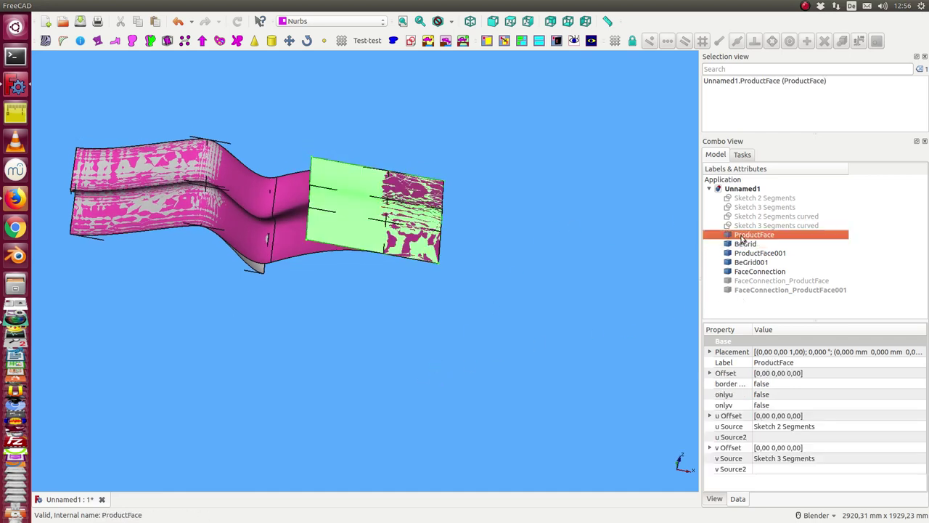
{"action": "key", "text": "space"}
{"action": "left_click", "coordinate": [788, 252]}
{"action": "middle_click_drag", "start_coordinate": [667, 310], "coordinate": [596, 398]}
{"action": "key", "text": "2"}
- Show ProductFace and move it by about 390 mm in X and 265 mm in Y
{"action": "left_click", "coordinate": [752, 235]}
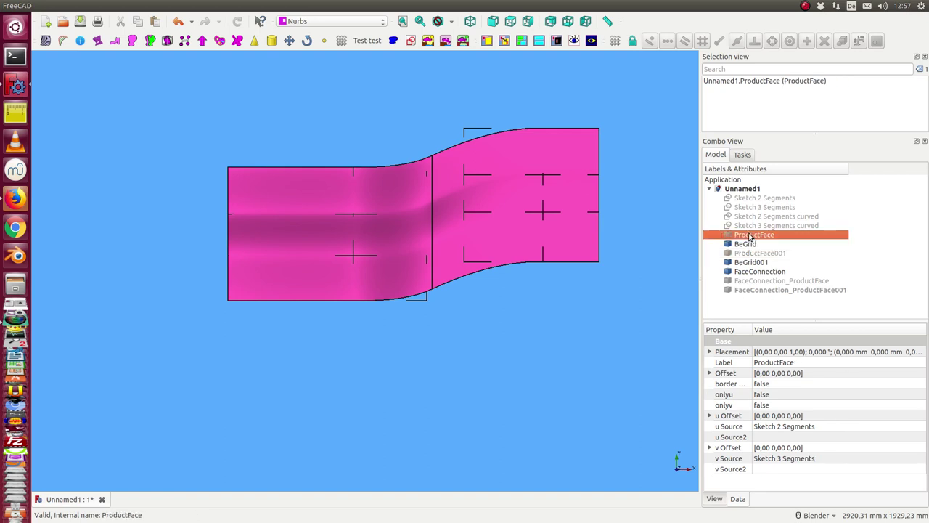
{"action": "key", "text": "space"}
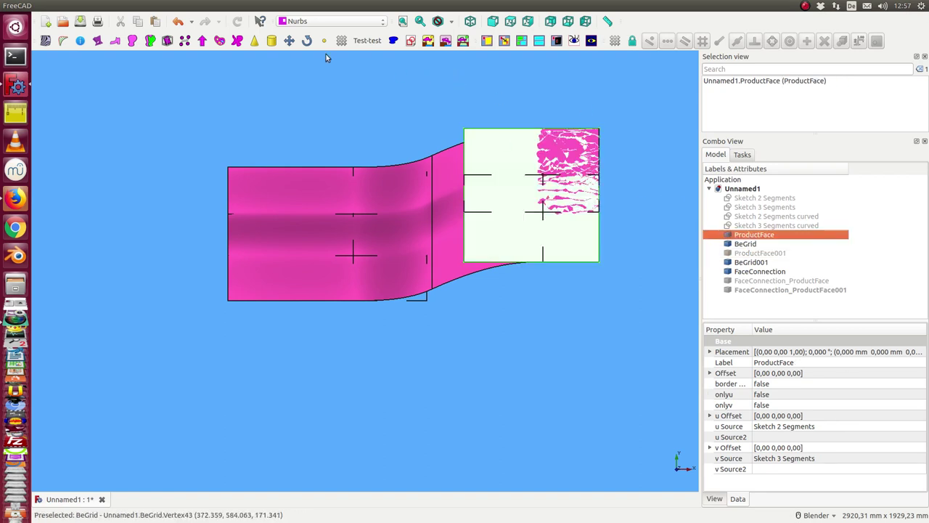
{"action": "left_click", "coordinate": [289, 41]}
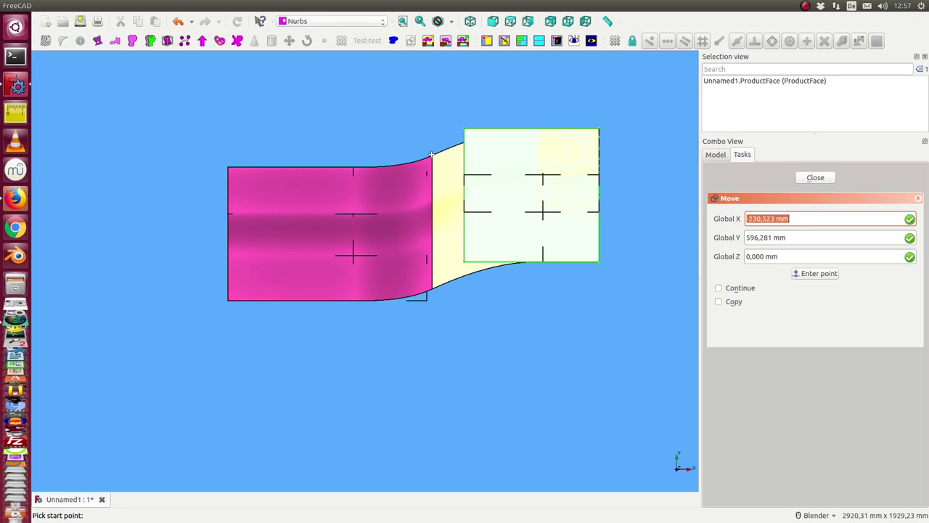
{"action": "left_click", "coordinate": [499, 166]}
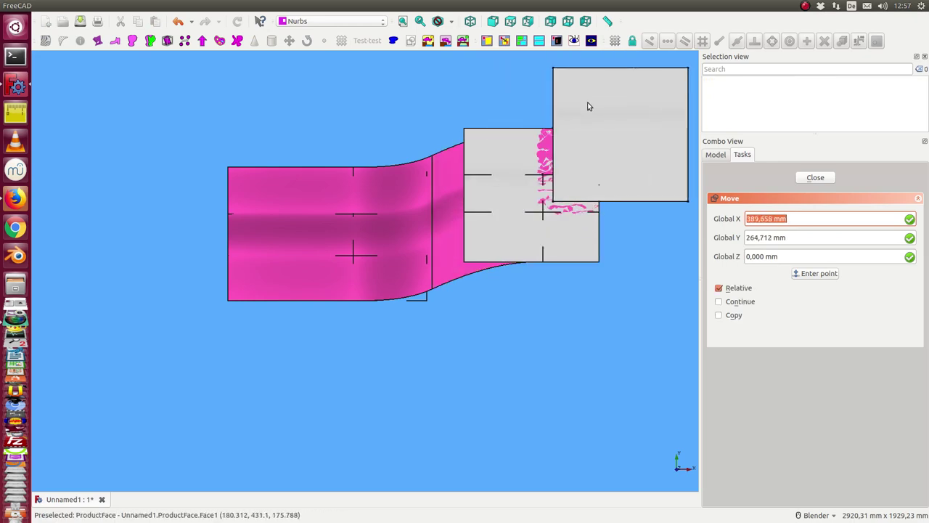
{"action": "left_click", "coordinate": [589, 107]}
{"action": "middle_click_drag", "start_coordinate": [465, 341], "coordinate": [496, 263]}
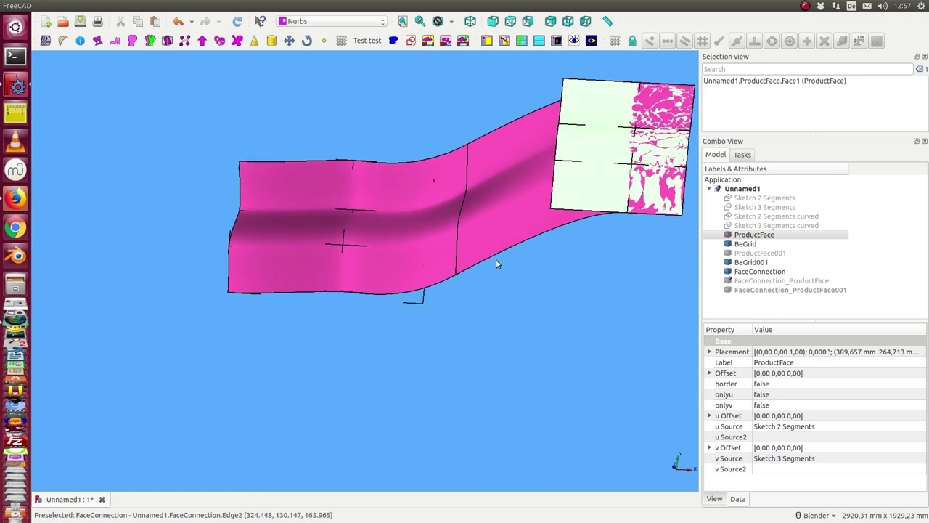
{"action": "scroll", "coordinate": [400, 310], "scroll_direction": "down", "scroll_amount": 3}
- Rotate BeGrid001 by about 346.5° around a point above the curved product face
{"action": "left_click", "coordinate": [750, 264]}
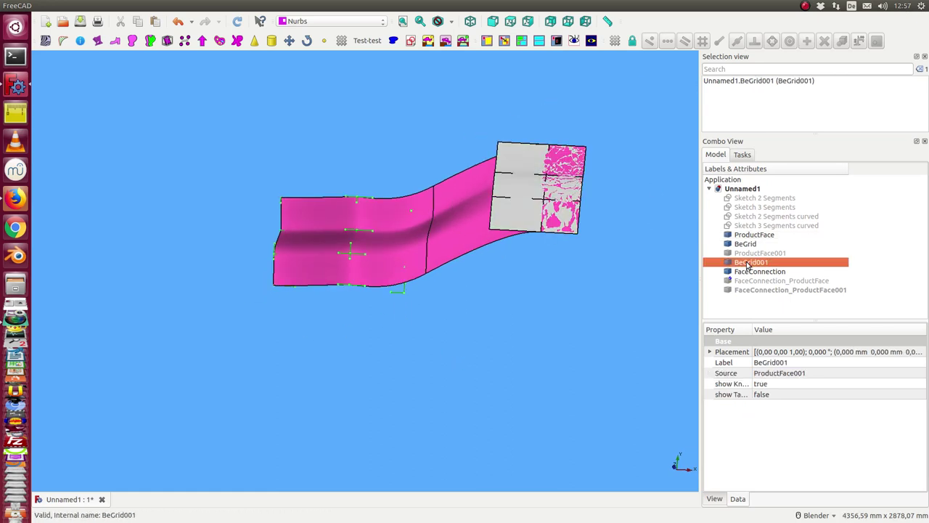
{"action": "left_click", "coordinate": [307, 40]}
{"action": "left_click", "coordinate": [297, 148]}
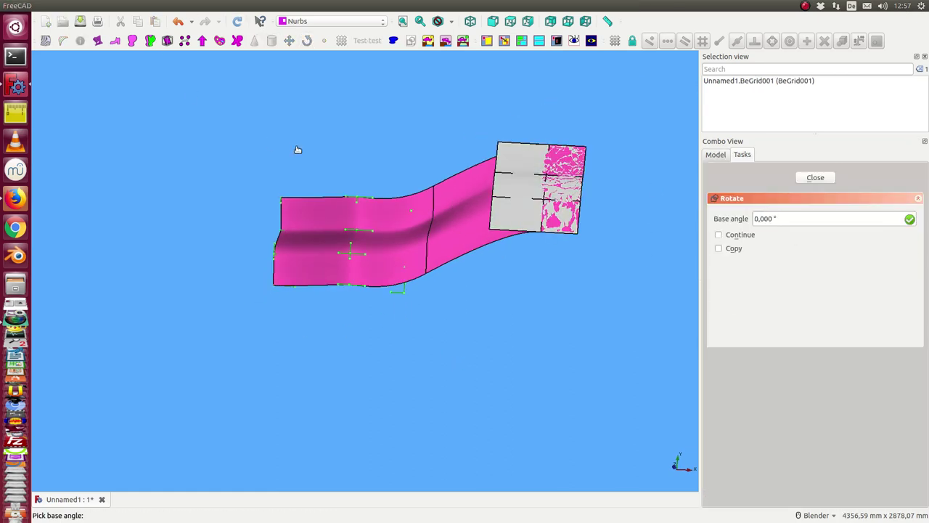
{"action": "left_click", "coordinate": [331, 139]}
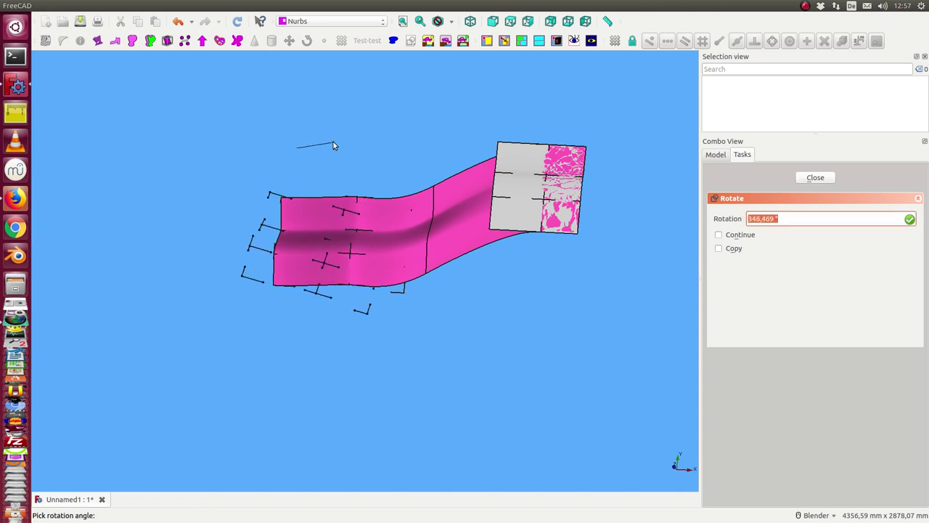
{"action": "left_click", "coordinate": [334, 142]}
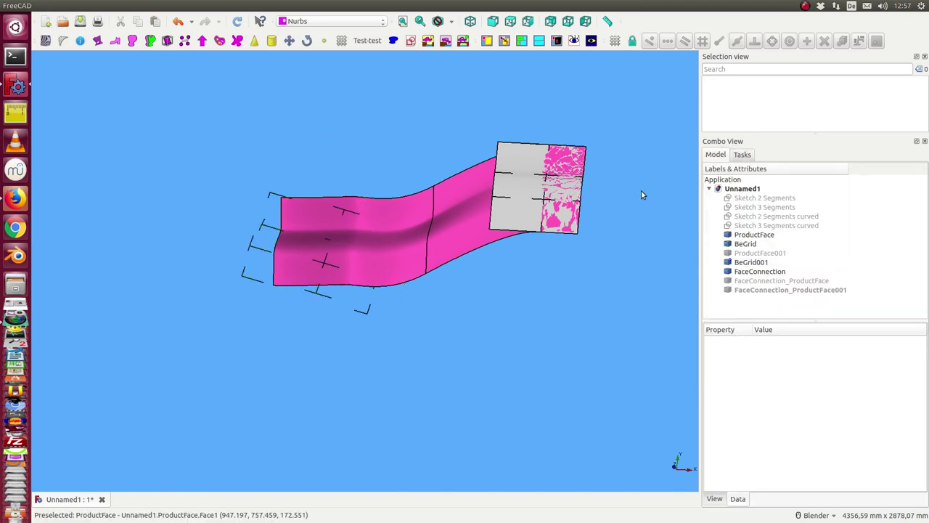
{"action": "left_click", "coordinate": [748, 262]}
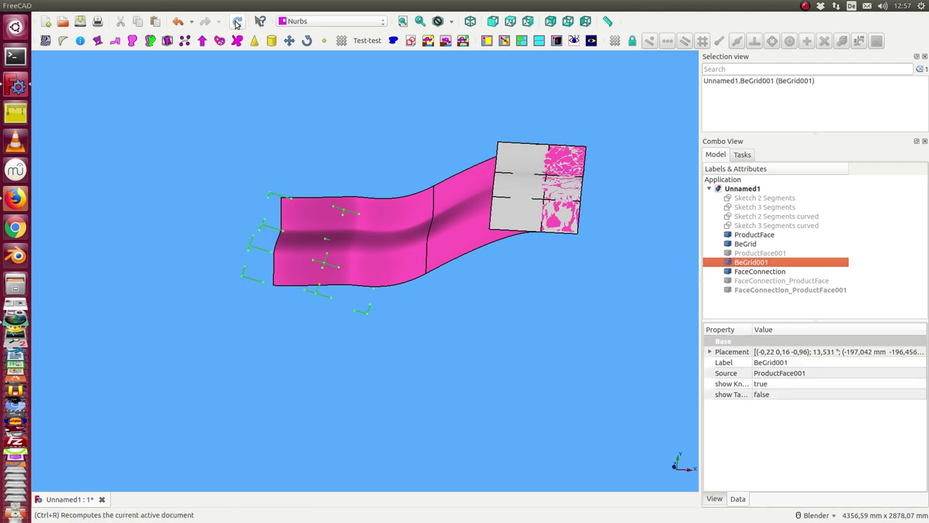
- Show ProductFace001 and delete the tangent grid BeGrid001
{"action": "left_click", "coordinate": [752, 256]}
{"action": "left_click", "coordinate": [752, 263]}
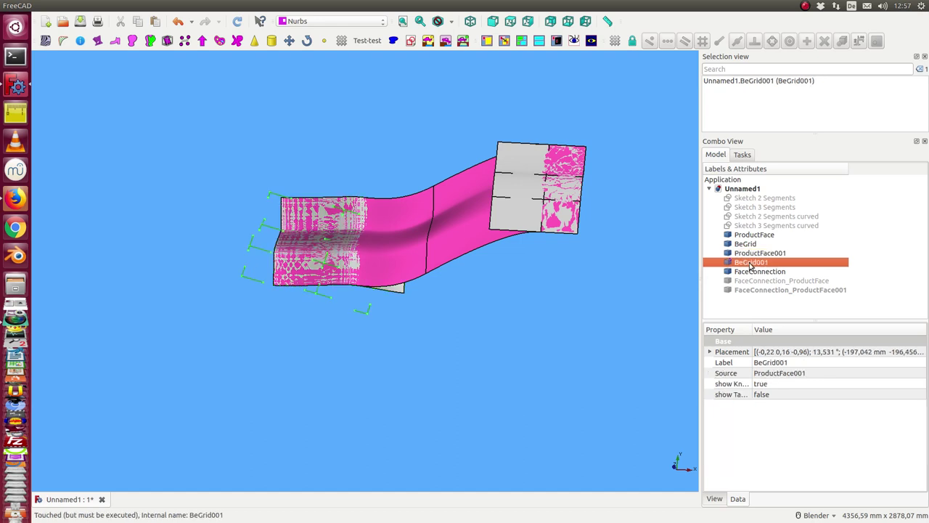
{"action": "key", "text": "Delete"}
- Try to rotate ProductFace001 around a point near its upper edge, and undo the rotation
{"action": "left_click", "coordinate": [756, 253]}
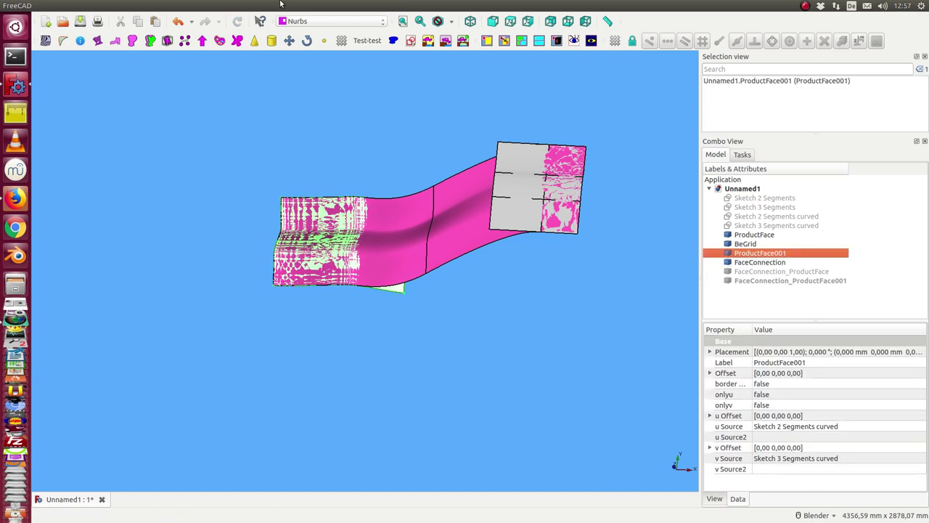
{"action": "left_click", "coordinate": [307, 42]}
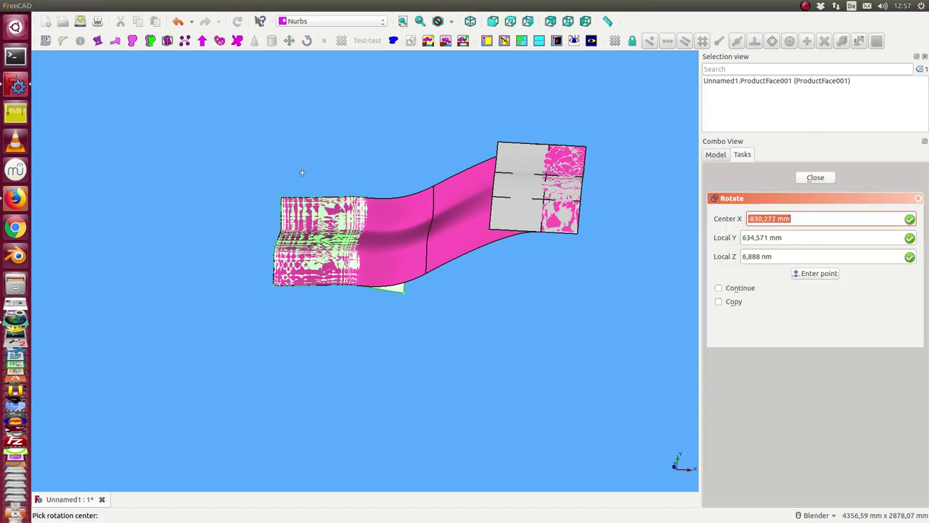
{"action": "left_click", "coordinate": [303, 173]}
{"action": "left_click", "coordinate": [380, 185]}
{"action": "left_click", "coordinate": [366, 207]}
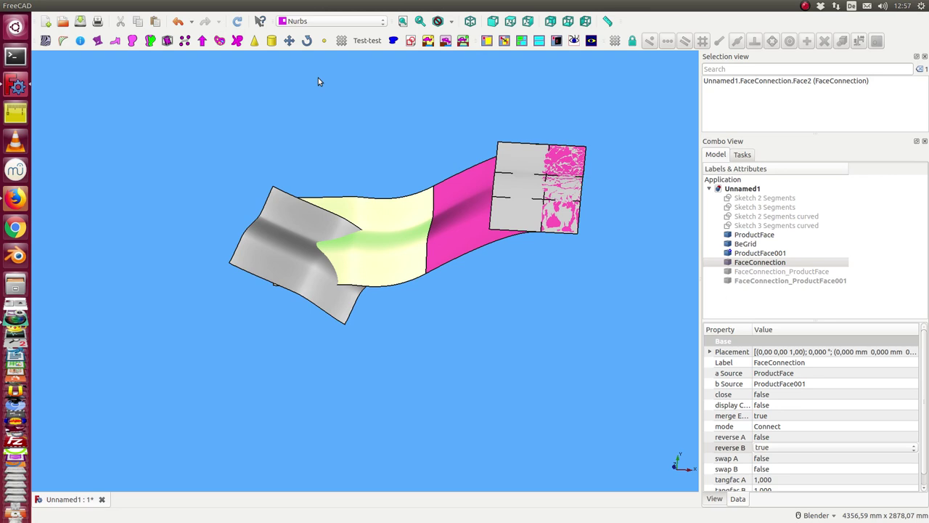
{"action": "left_click", "coordinate": [176, 22]}
{"action": "left_click", "coordinate": [176, 22]}
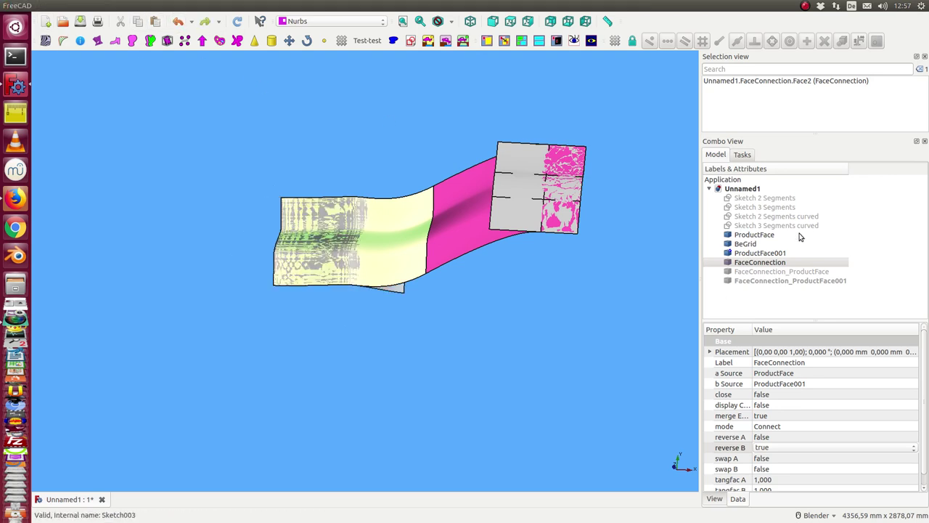
- Rotate ProductFace001 clockwise around a point above it and recompute the document to update the face connection
{"action": "left_click", "coordinate": [307, 40]}
{"action": "left_click", "coordinate": [278, 131]}
{"action": "left_click", "coordinate": [399, 132]}
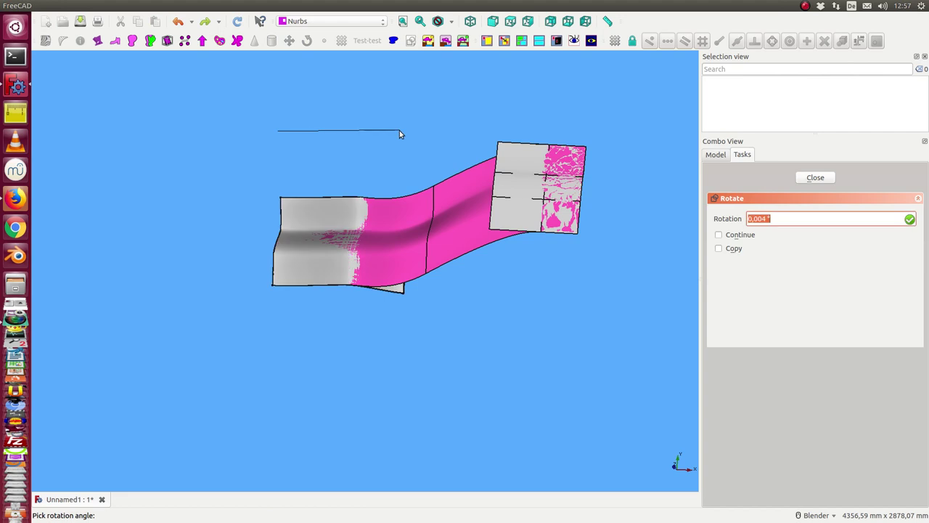
{"action": "left_click", "coordinate": [396, 187]}
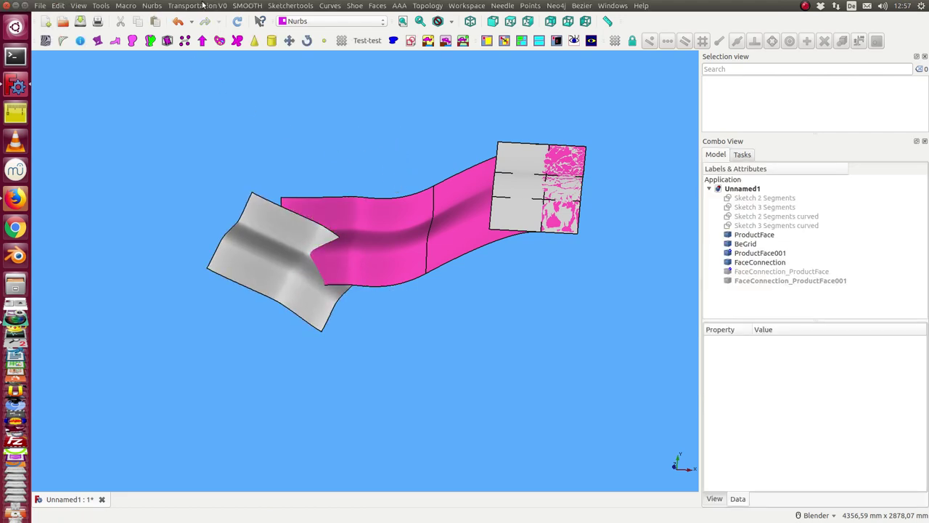
{"action": "left_click", "coordinate": [237, 21]}
{"action": "middle_click_drag", "start_coordinate": [341, 272], "coordinate": [450, 422]}
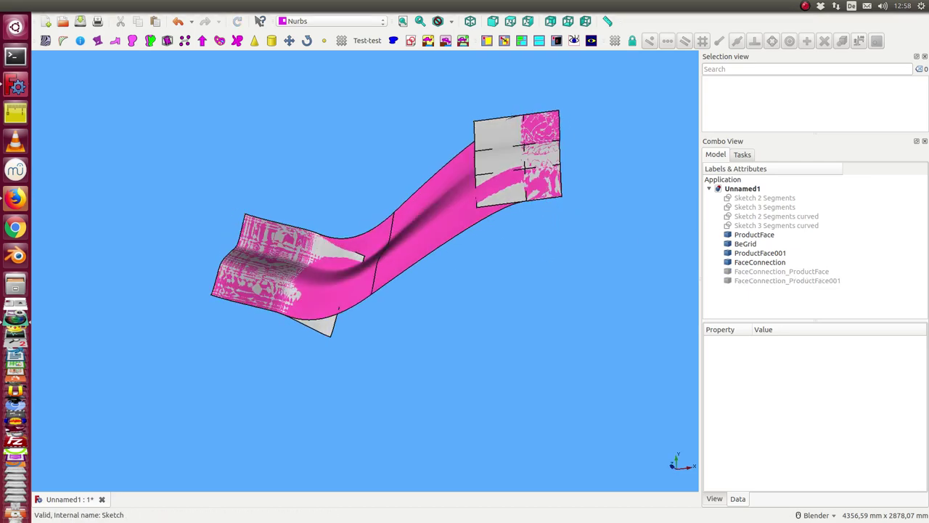
{"action": "middle_click_drag", "start_coordinate": [568, 267], "coordinate": [560, 355]}
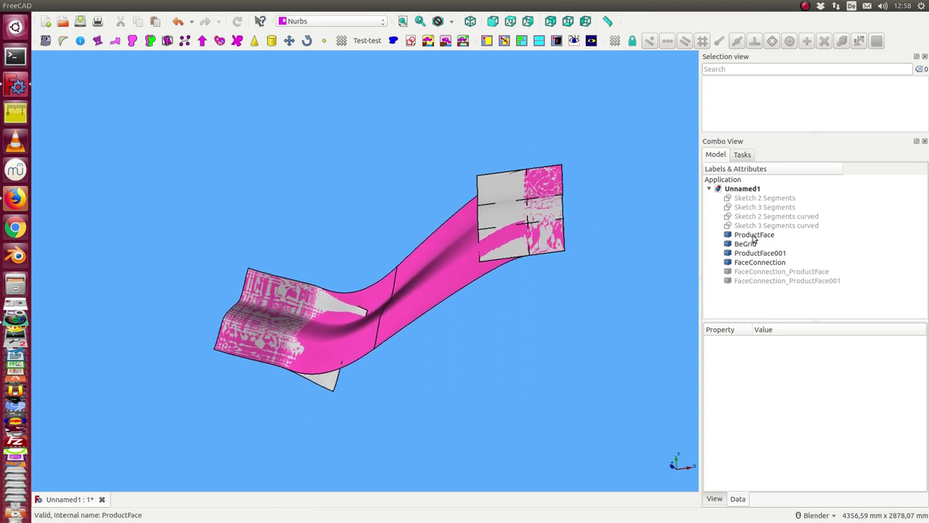
- Create another face connection between ProductFace and ProductFace001 with the Bezier connect Faces command
{"action": "left_click", "coordinate": [753, 236]}
{"action": "left_click", "coordinate": [760, 254], "text": "ctrl"}
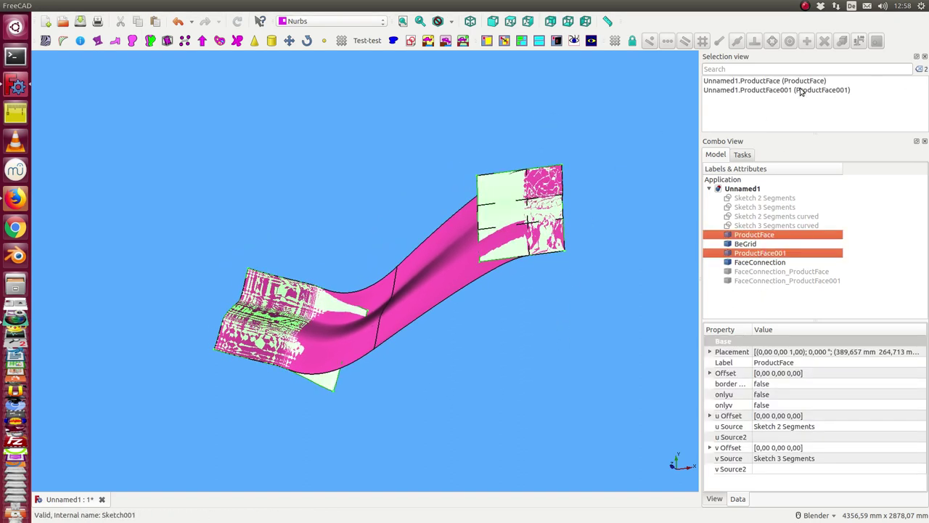
{"action": "mouse_move", "coordinate": [501, 7]}
{"action": "left_click", "coordinate": [582, 6]}
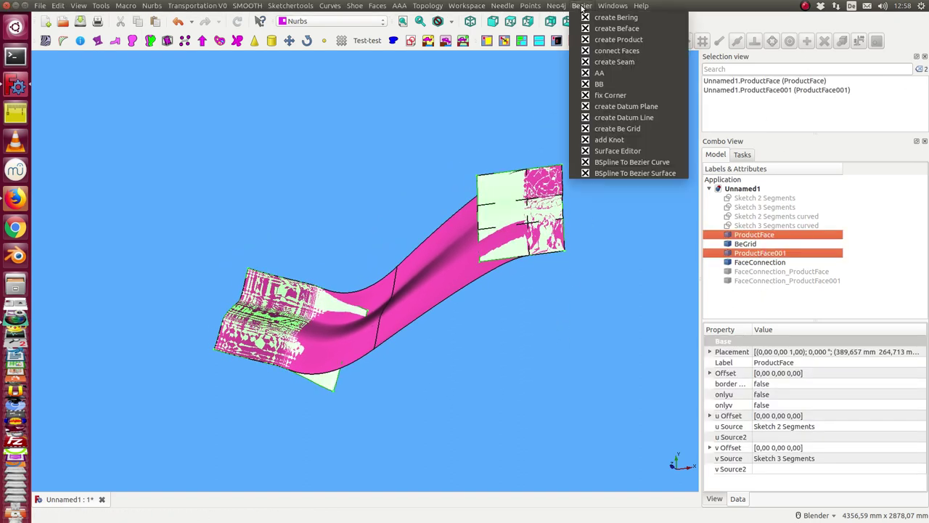
{"action": "left_click", "coordinate": [611, 51]}
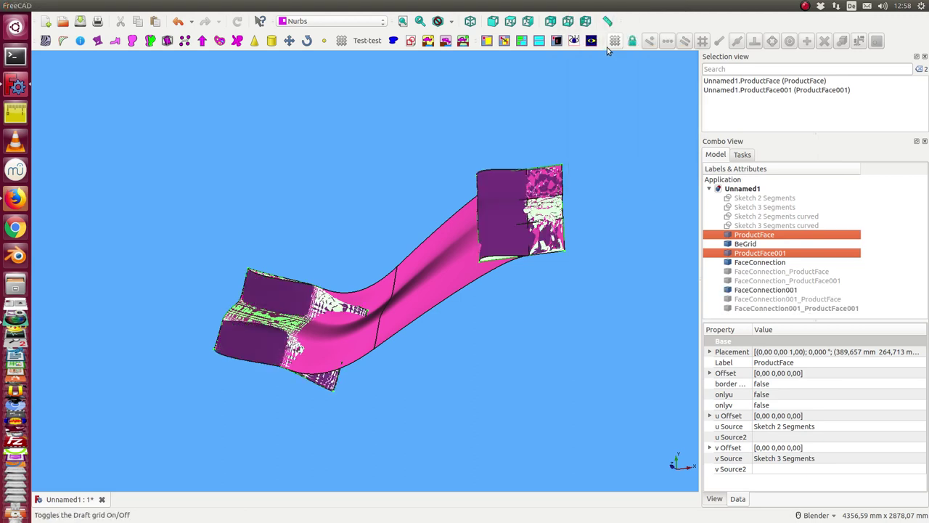
- Hide FaceConnection and set the merge property of FaceConnection001 to true
{"action": "left_click", "coordinate": [749, 263]}
{"action": "left_click", "coordinate": [759, 290]}
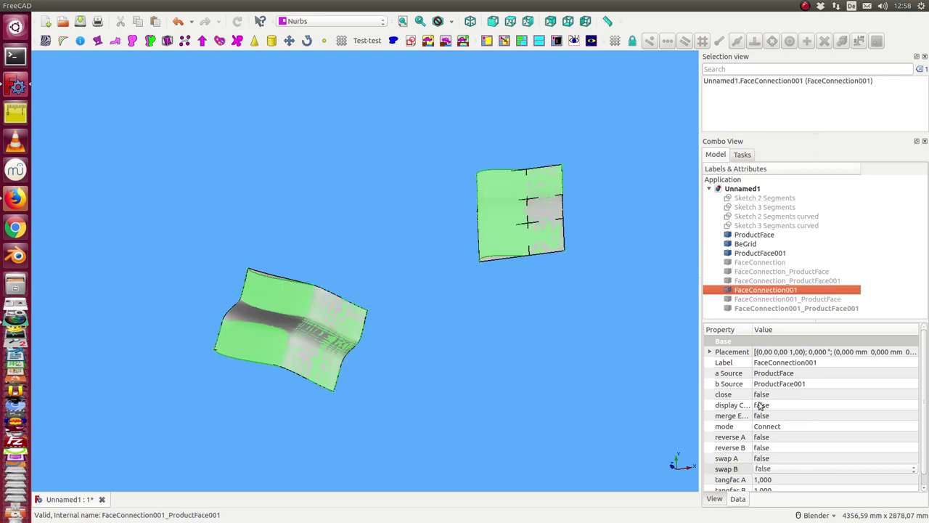
{"action": "left_click", "coordinate": [783, 416]}
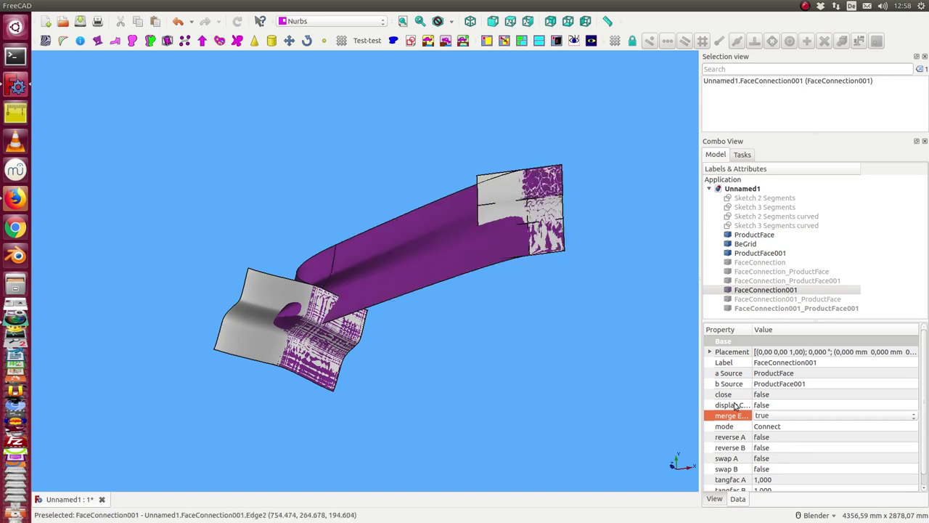
- Set swap A and swap B to true for FaceConnection001 and examine the resulting surface from several sides
{"action": "left_click", "coordinate": [792, 461]}
{"action": "left_click", "coordinate": [796, 470]}
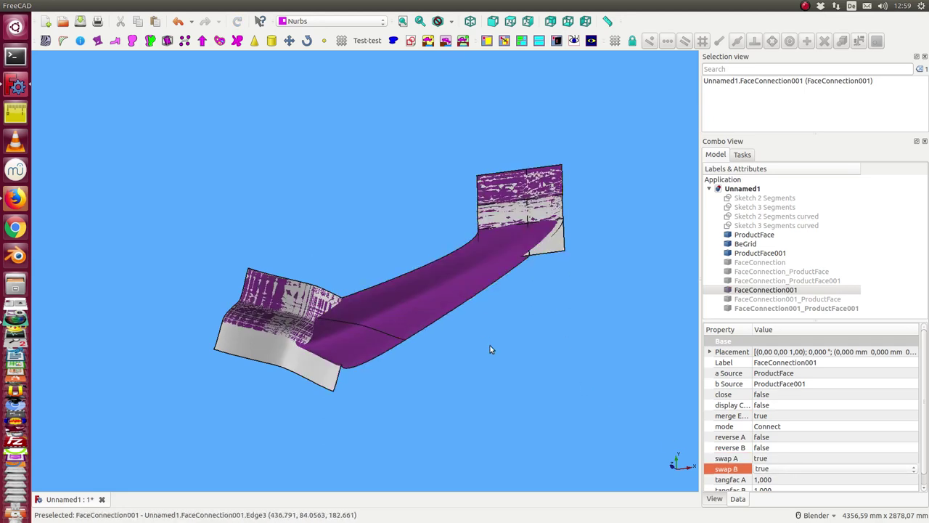
{"action": "middle_click_drag", "start_coordinate": [491, 349], "coordinate": [350, 131]}
{"action": "middle_click_drag", "start_coordinate": [346, 188], "coordinate": [290, 189]}
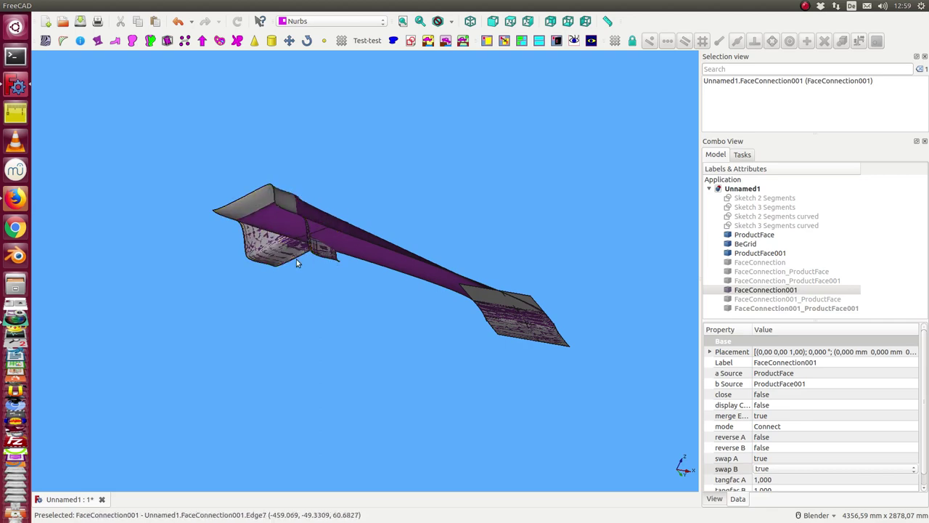
{"action": "middle_click_drag", "start_coordinate": [297, 259], "coordinate": [356, 297]}
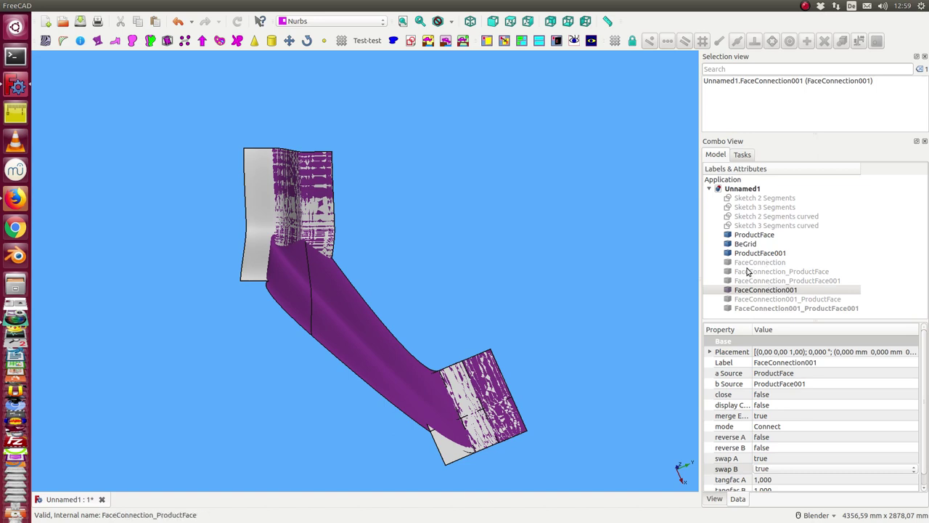
- Move ProductFace001 about 1610 mm along positive X and 620 mm along negative Y, then examine the updated connection from several sides
{"action": "left_click", "coordinate": [752, 254]}
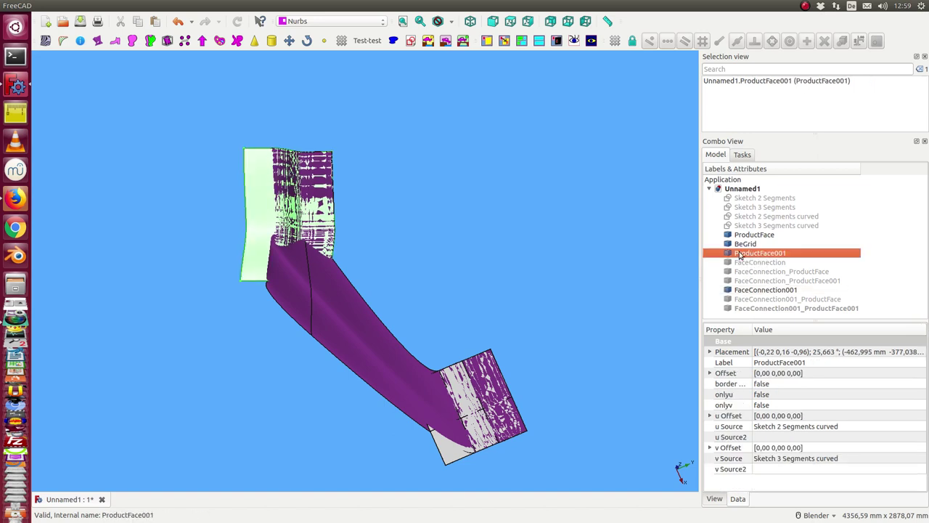
{"action": "key", "text": "2"}
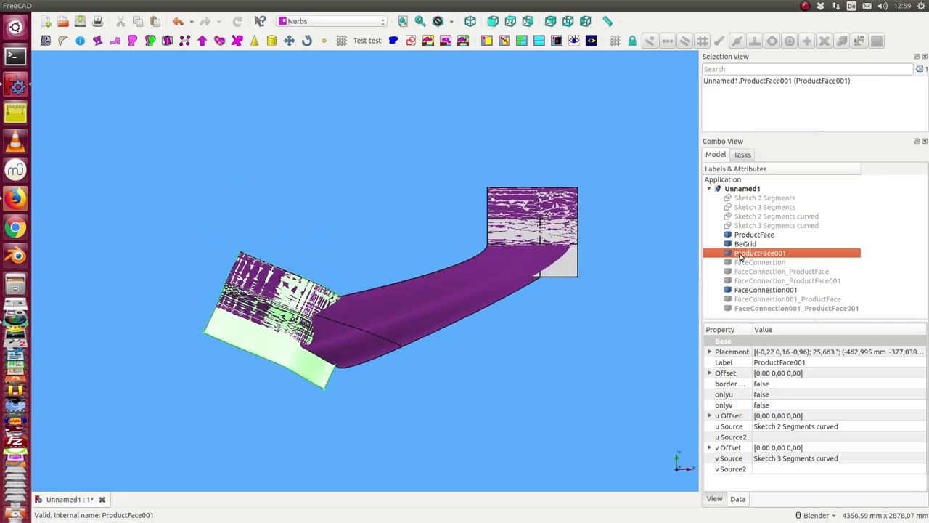
{"action": "left_click", "coordinate": [289, 40]}
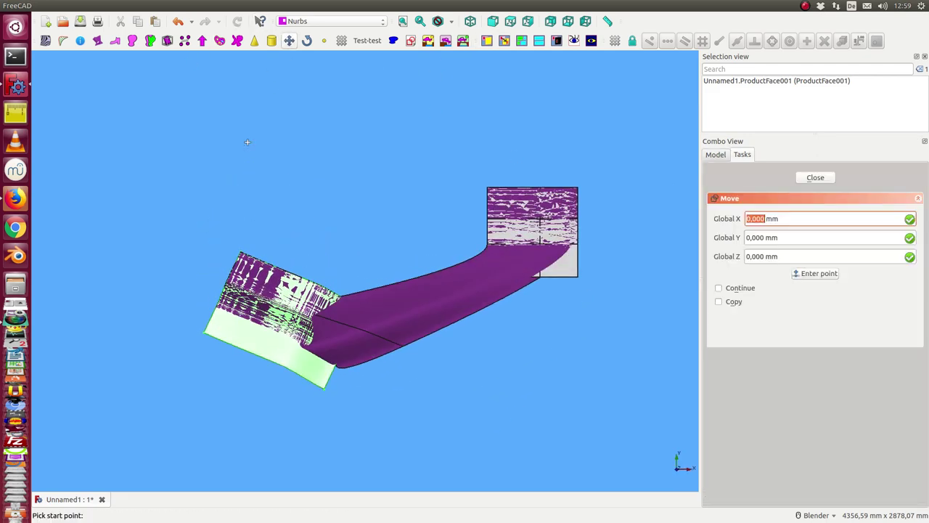
{"action": "left_click", "coordinate": [174, 236]}
{"action": "left_click", "coordinate": [425, 331]}
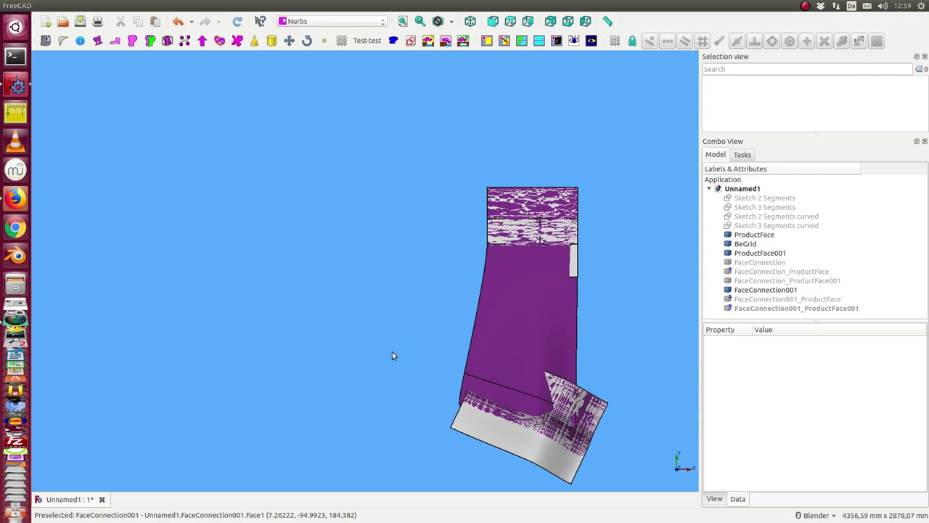
{"action": "middle_click_drag", "start_coordinate": [395, 353], "coordinate": [339, 273]}
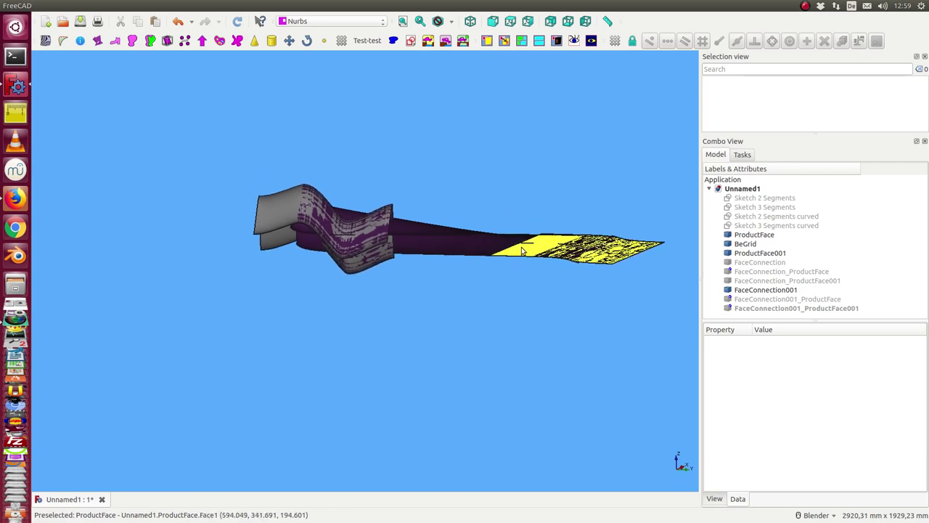
{"action": "middle_click_drag", "start_coordinate": [304, 238], "coordinate": [335, 235]}
{"action": "middle_click_drag", "start_coordinate": [454, 186], "coordinate": [415, 174]}
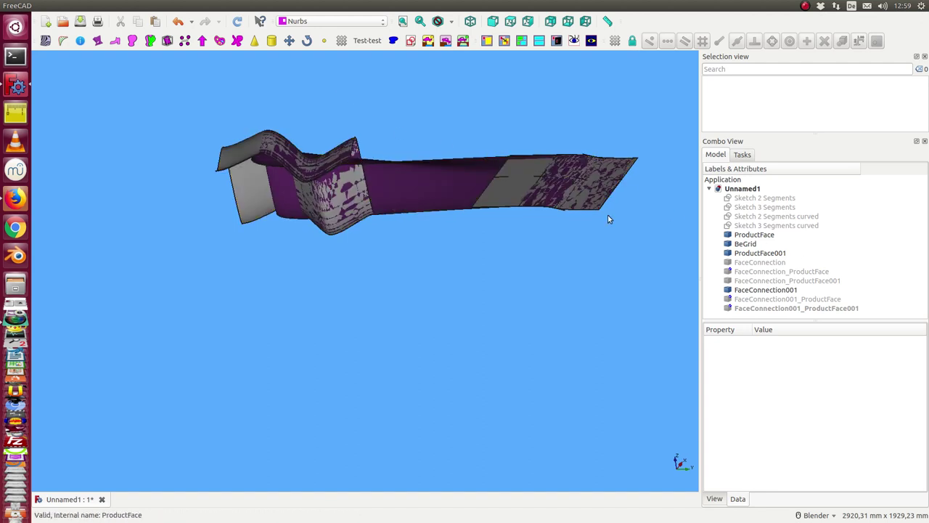
- Set reverse B to true for FaceConnection001 and view the recalculated connection
{"action": "left_click", "coordinate": [766, 290]}
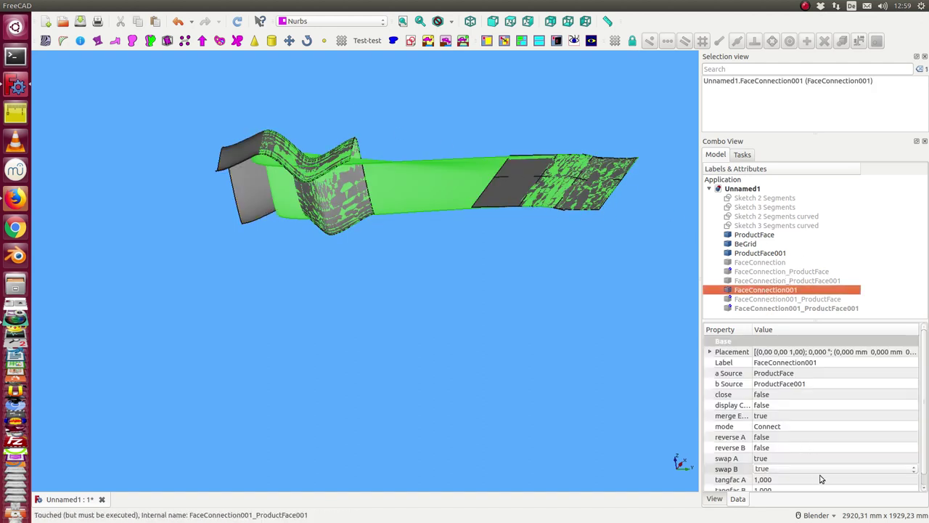
{"action": "left_click", "coordinate": [808, 449]}
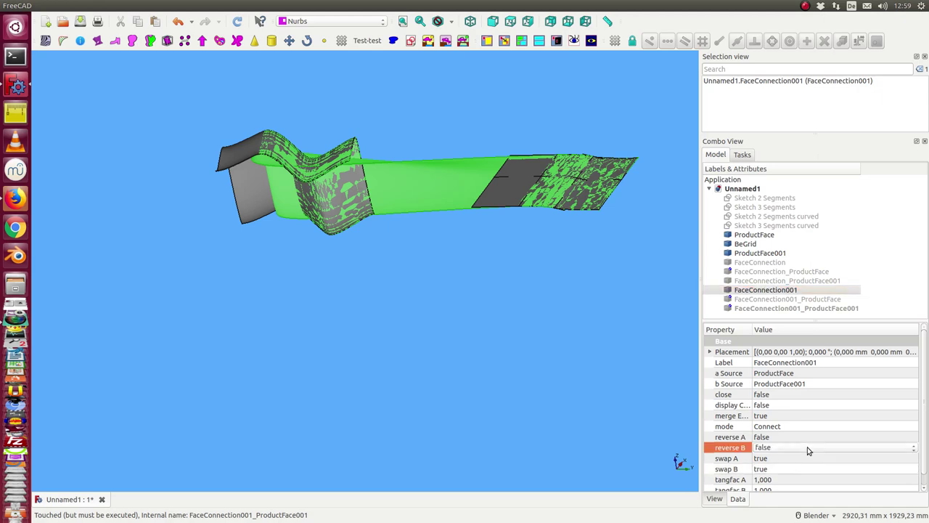
{"action": "middle_click_drag", "start_coordinate": [406, 270], "coordinate": [697, 262]}
- Show FaceConnection alongside FaceConnection001 and compare both surfaces from the side and from above
{"action": "left_click", "coordinate": [769, 263]}
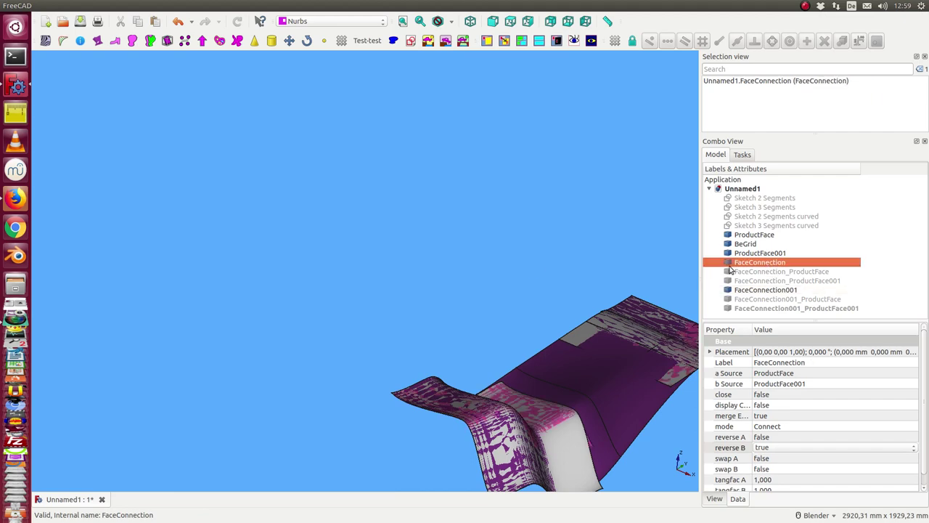
{"action": "key", "text": "space"}
{"action": "middle_click_drag", "start_coordinate": [489, 292], "coordinate": [435, 195]}
{"action": "left_click", "coordinate": [500, 174]}
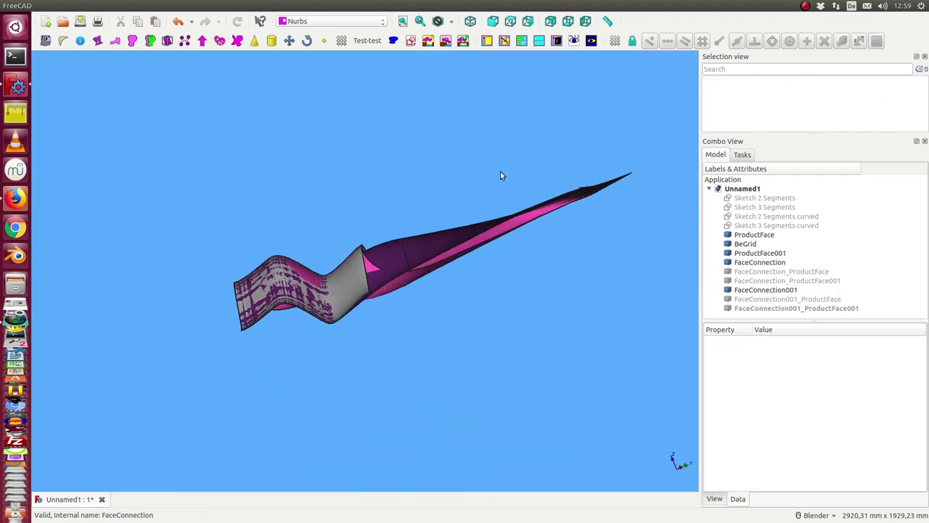
{"action": "key", "text": "2"}
{"action": "middle_click_drag", "start_coordinate": [484, 245], "coordinate": [272, 211], "text": "shift"}
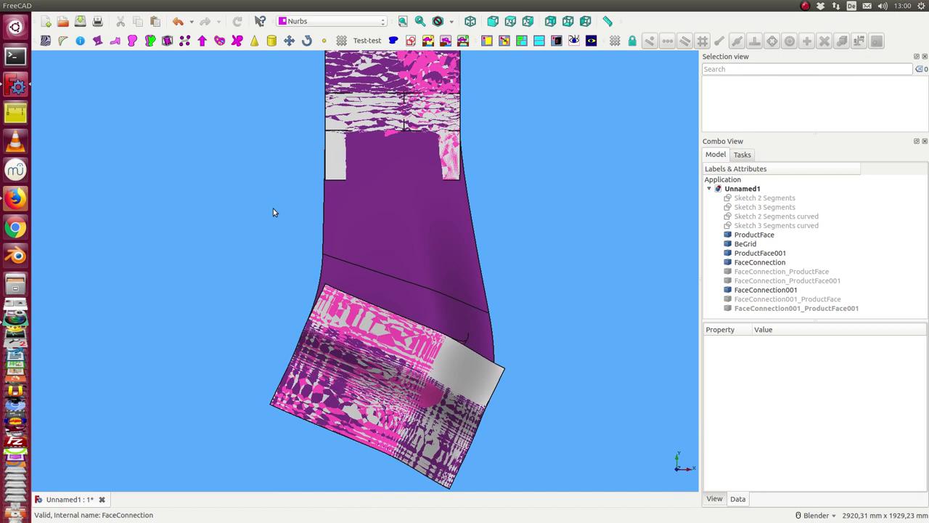
- Move ProductFace001 toward negative X and slightly toward positive Y, and examine how both face connections follow
{"action": "left_click", "coordinate": [747, 255]}
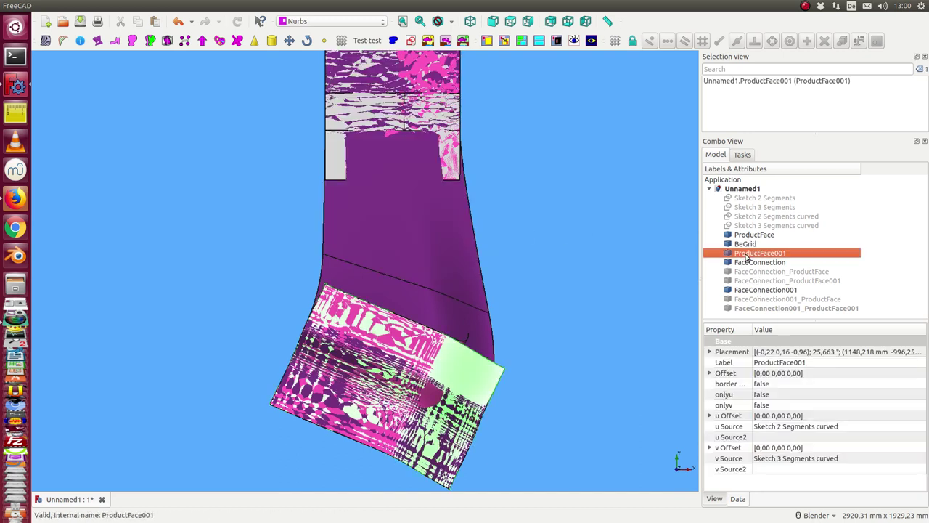
{"action": "left_click", "coordinate": [289, 41]}
{"action": "left_click", "coordinate": [322, 258]}
{"action": "left_click", "coordinate": [153, 218]}
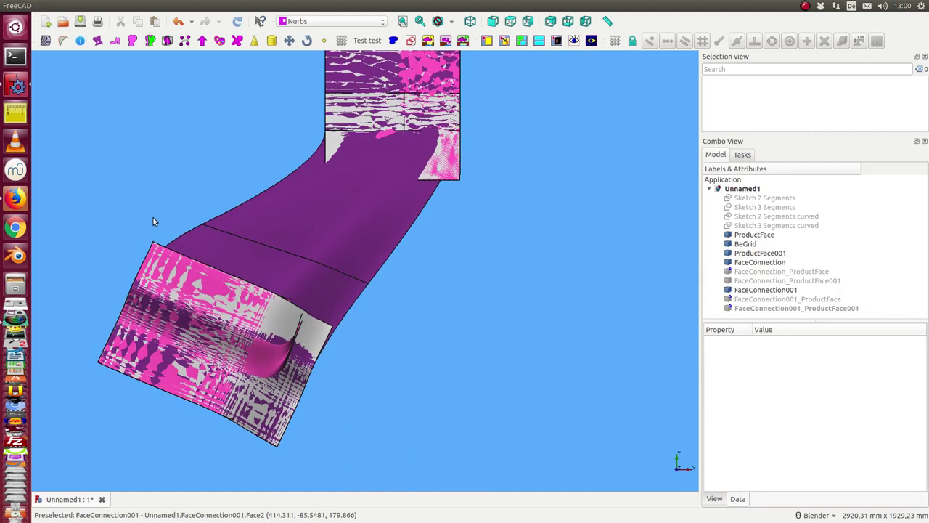
{"action": "middle_click_drag", "start_coordinate": [525, 326], "coordinate": [463, 311]}
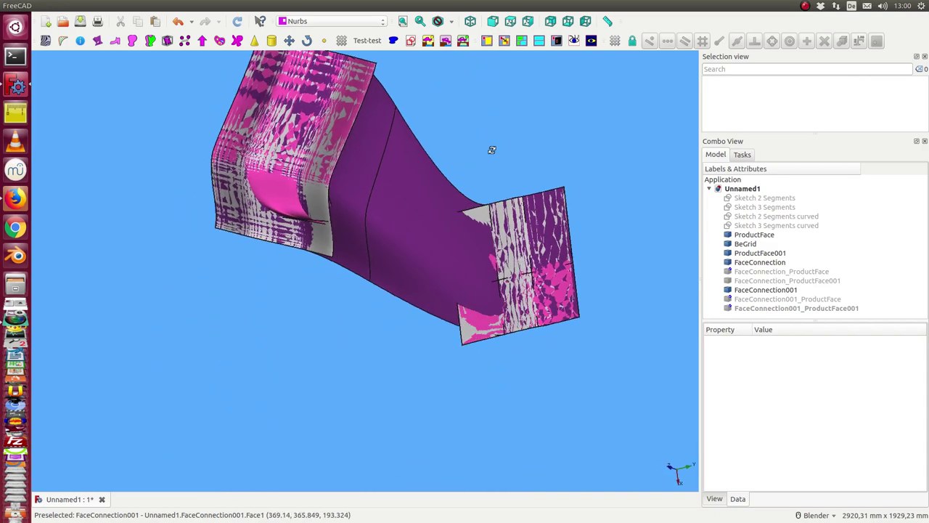
- Hide FaceConnection001 and move ProductFace farther from ProductFace001, mainly along positive X, to update FaceConnection
{"action": "left_click", "coordinate": [763, 291]}
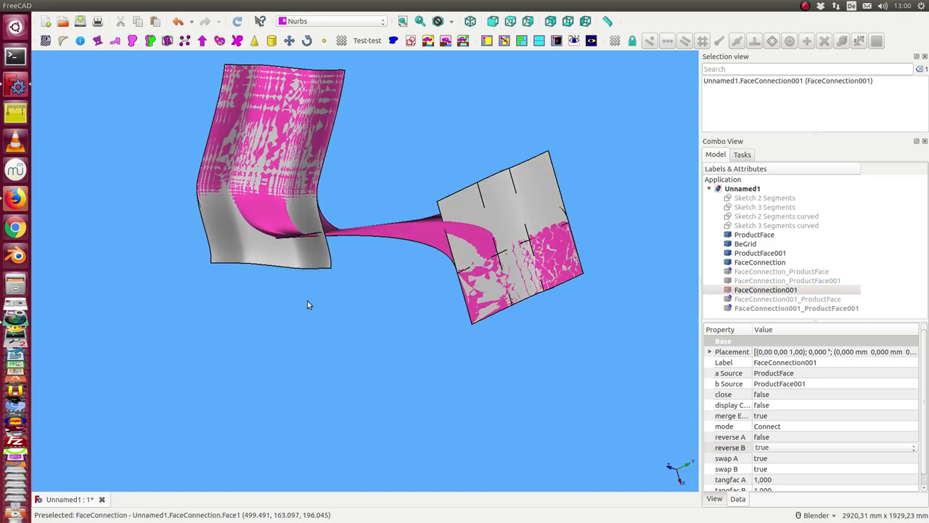
{"action": "left_click", "coordinate": [528, 225]}
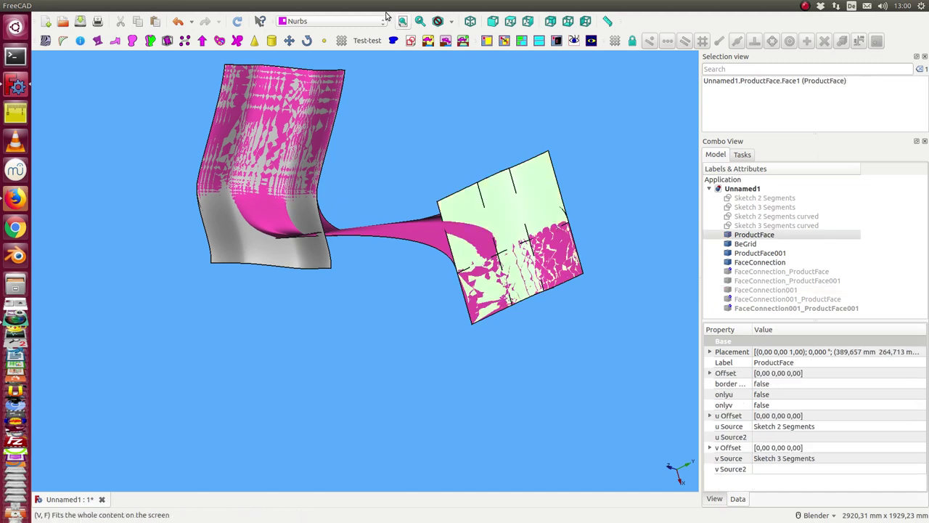
{"action": "left_click", "coordinate": [289, 40]}
{"action": "left_click", "coordinate": [423, 136]}
{"action": "scroll", "coordinate": [438, 279], "scroll_direction": "down", "scroll_amount": 3}
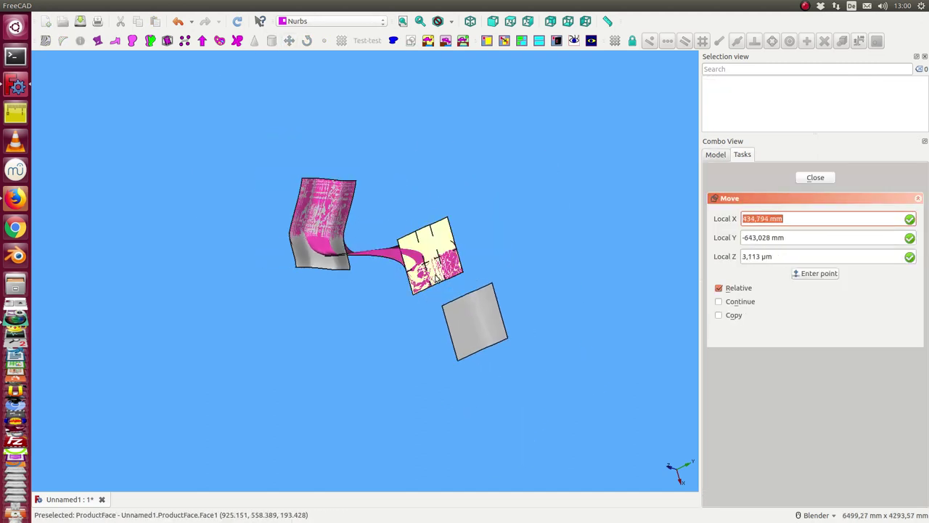
{"action": "left_click", "coordinate": [442, 314]}
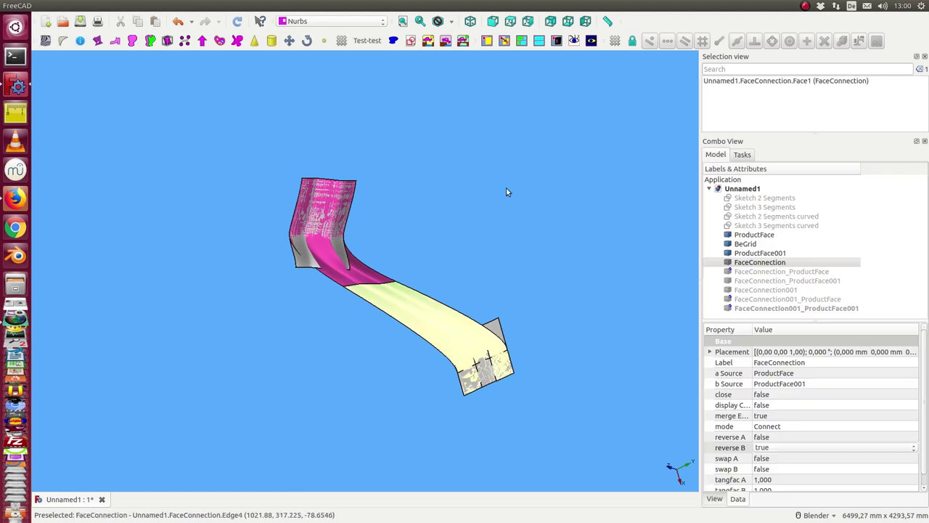
{"action": "middle_click_drag", "start_coordinate": [506, 191], "coordinate": [540, 201]}
{"action": "left_click", "coordinate": [540, 200]}
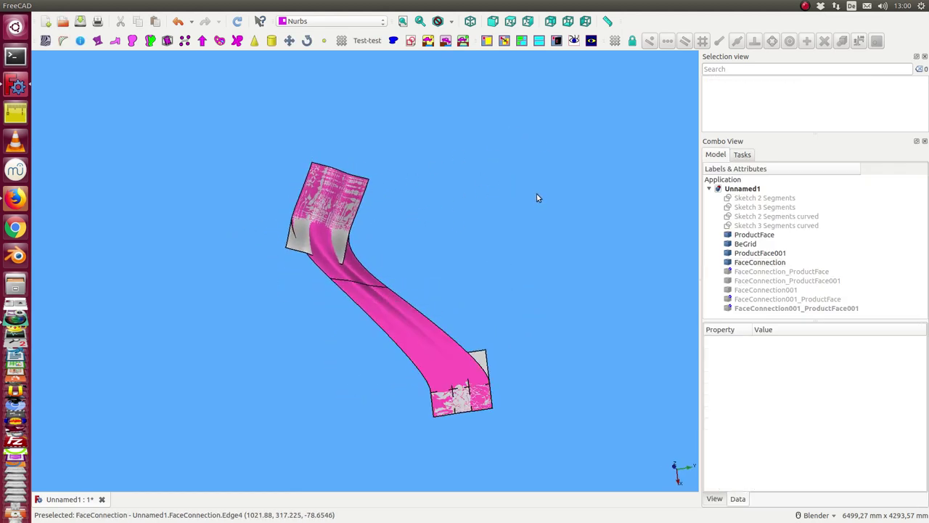
- Show FaceConnection001 again and hide FaceConnection
{"action": "left_click", "coordinate": [768, 290]}
{"action": "key", "text": "space"}
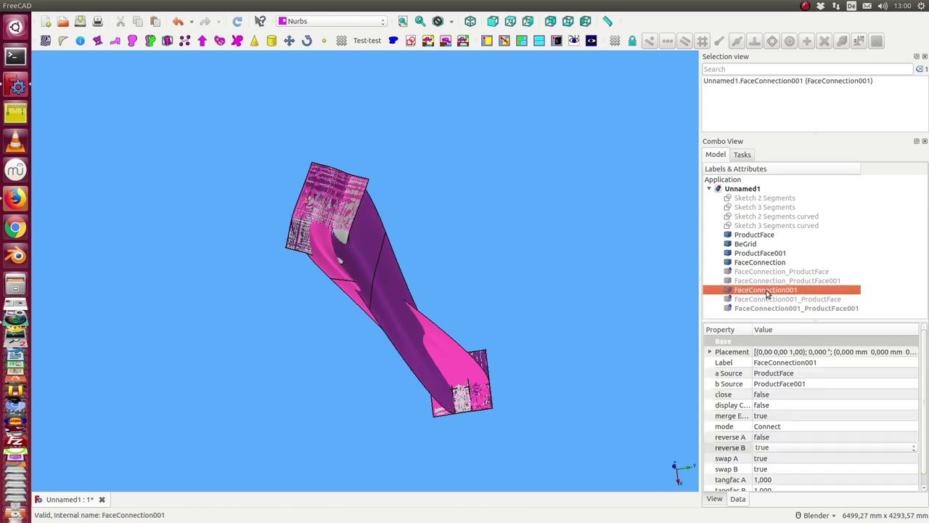
{"action": "left_click", "coordinate": [756, 263]}
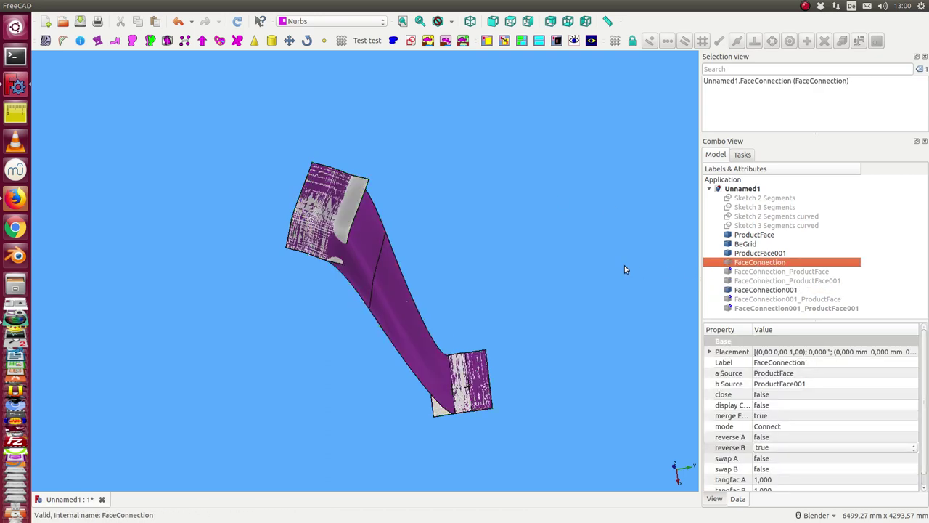